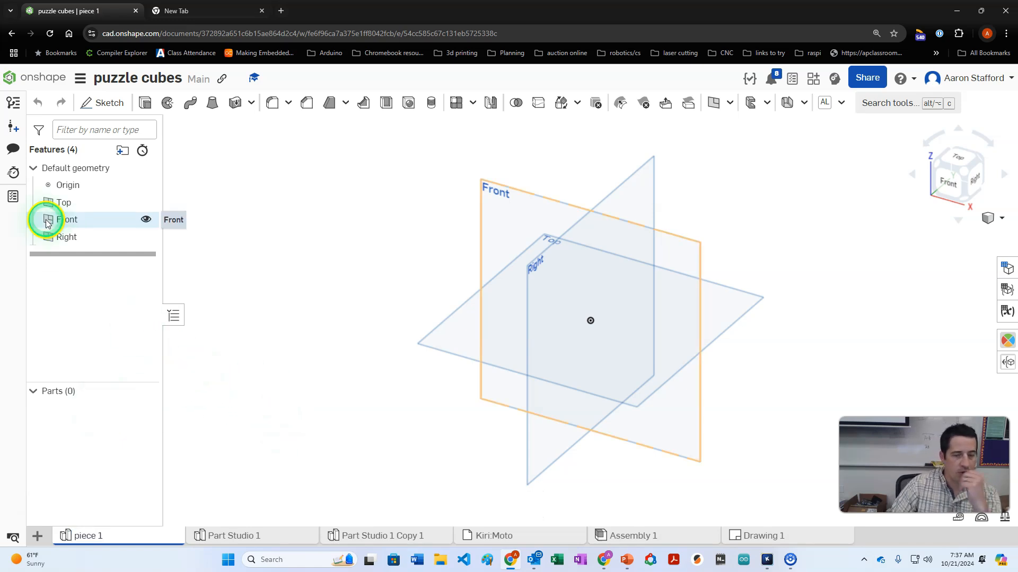
# Sketch a corner rectangle about 81 by 41 mm on the Top plane, starting at the origin
pyautogui.click(91, 103)
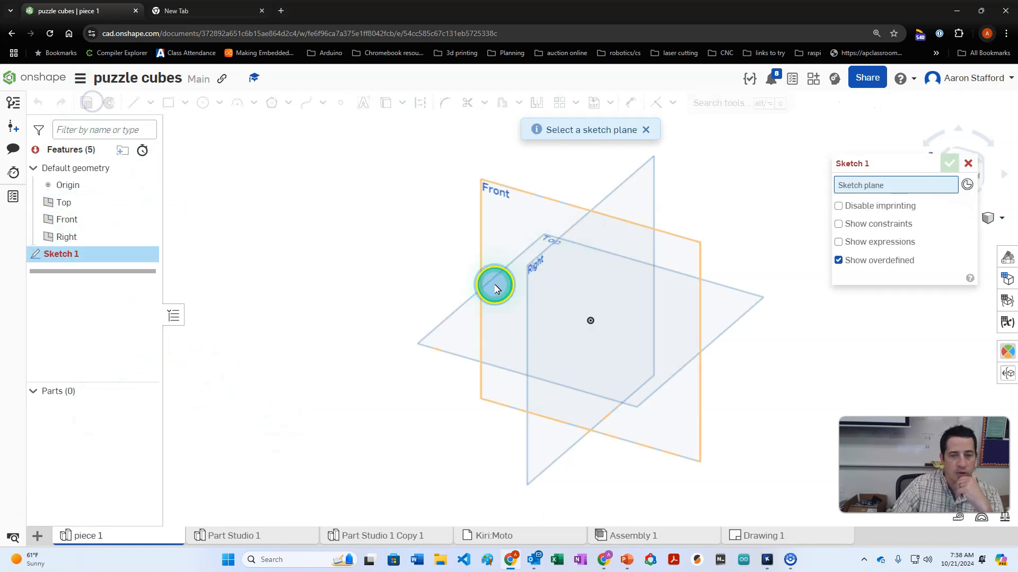
pyautogui.click(483, 331)
pyautogui.press('n')
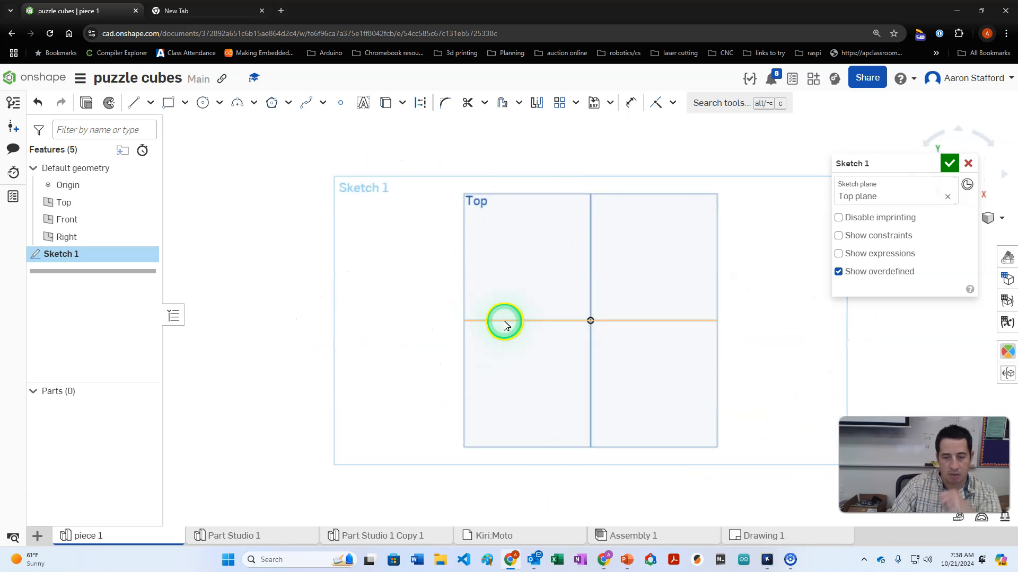
pyautogui.click(168, 102)
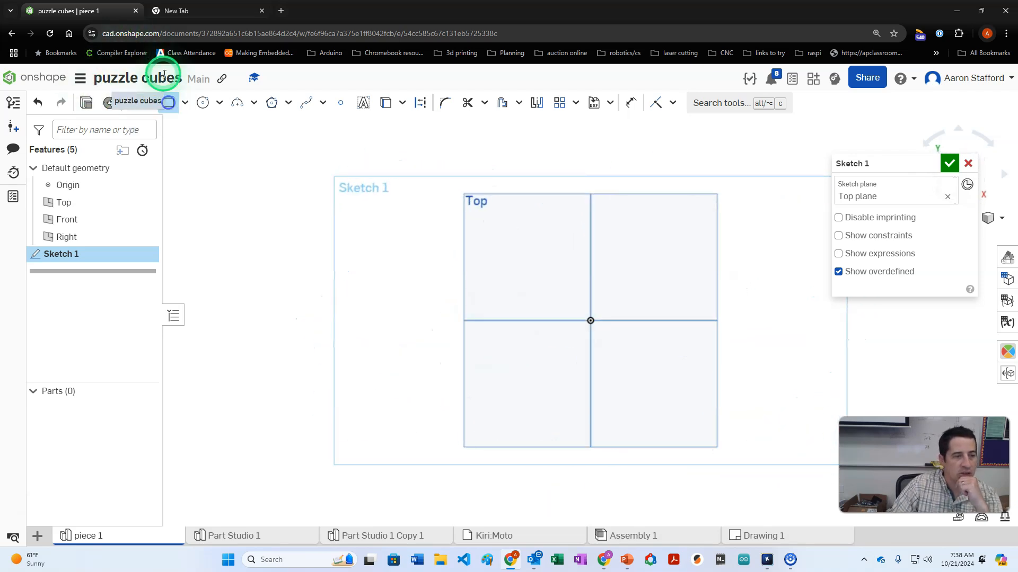
pyautogui.moveTo(590, 318); pyautogui.dragTo(727, 251)
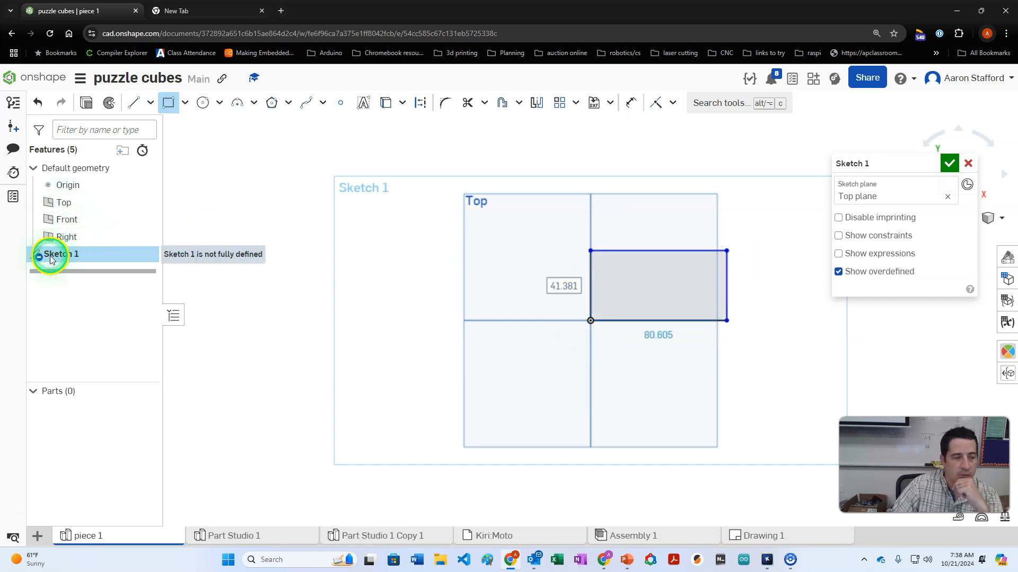
# Dimension the rectangle to 10 mm high and 30 mm wide
pyautogui.press('d')
pyautogui.click(590, 283)
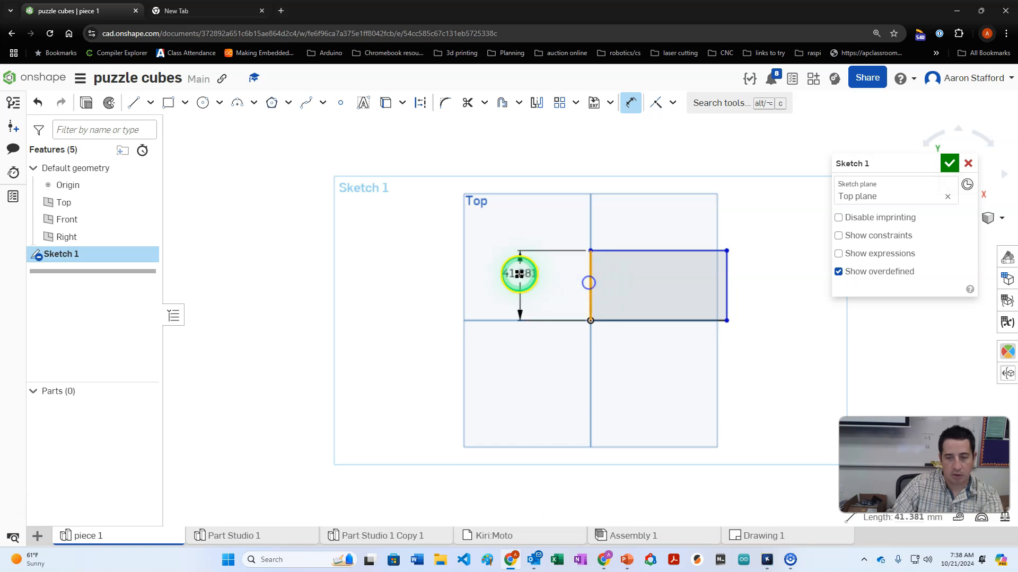
pyautogui.click(522, 273)
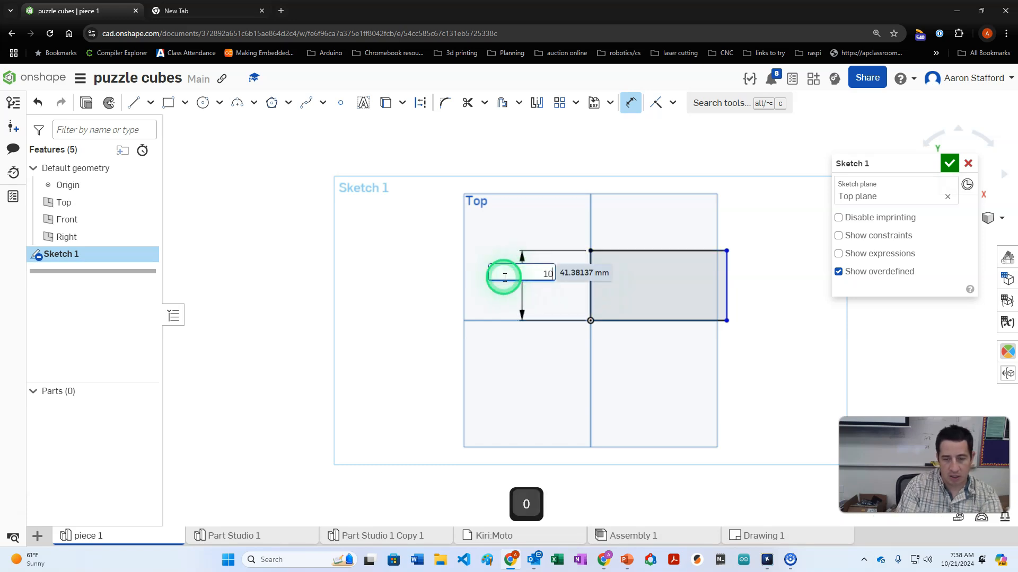
pyautogui.write('10')
pyautogui.press('Return')
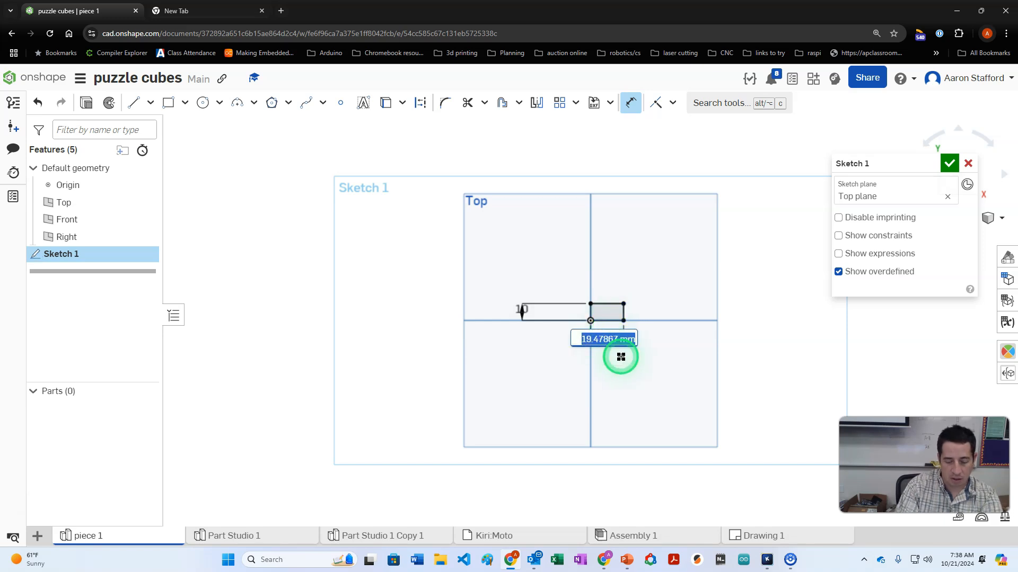
pyautogui.write('30')
pyautogui.press('Return')
# Extrude the 30 by 10 mm rectangle as a new solid with a depth of 10 mm
pyautogui.moveTo(620, 357)
pyautogui.mouseDown(button='right')
pyautogui.moveTo(632, 357)
pyautogui.moveTo(628, 290)
pyautogui.moveTo(640, 364)
pyautogui.moveTo(631, 371)
pyautogui.mouseUp(button='right')
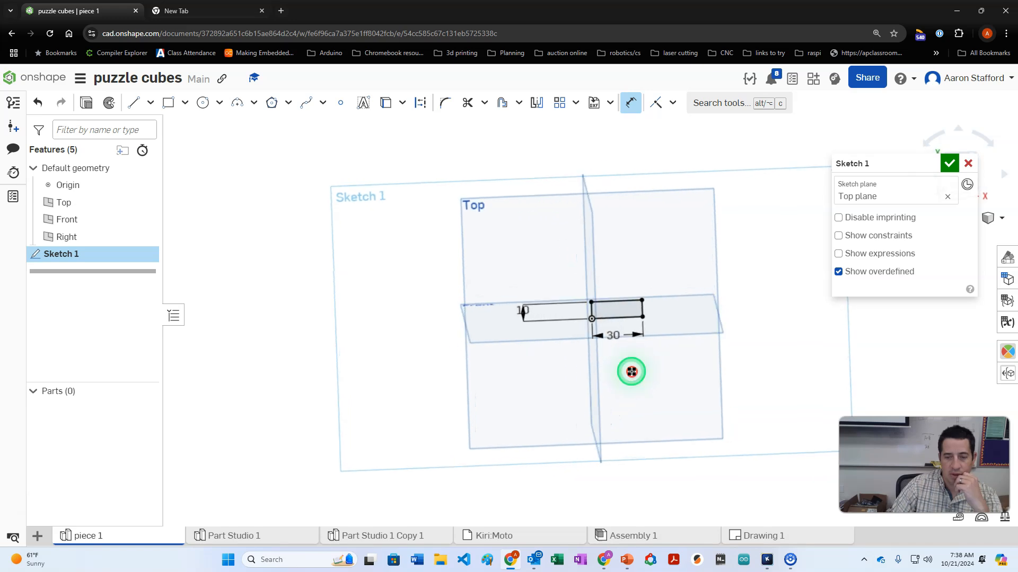
pyautogui.click(88, 105)
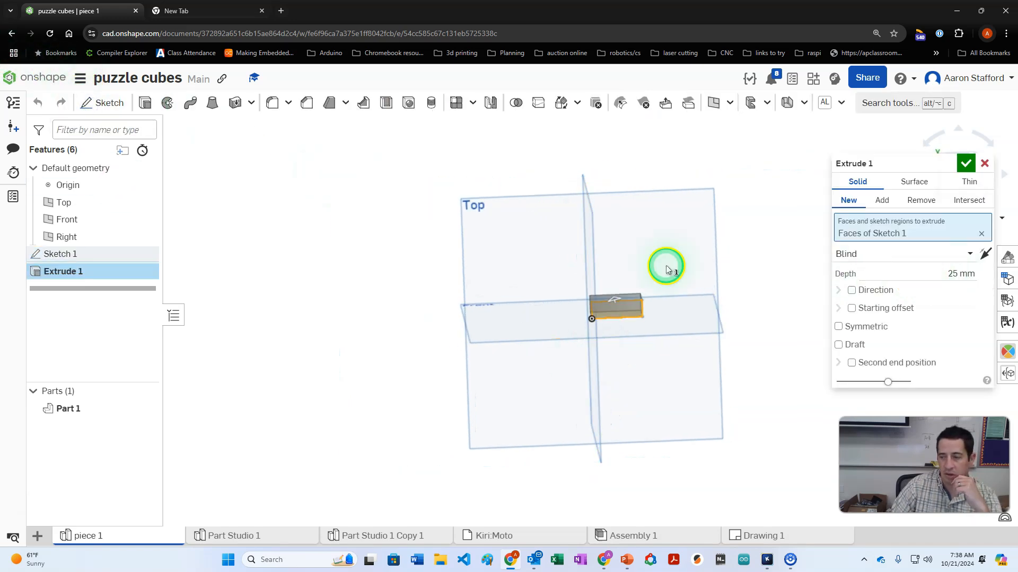
pyautogui.scroll(5, 637, 281)
pyautogui.moveTo(609, 334); pyautogui.dragTo(483, 450, button='right')
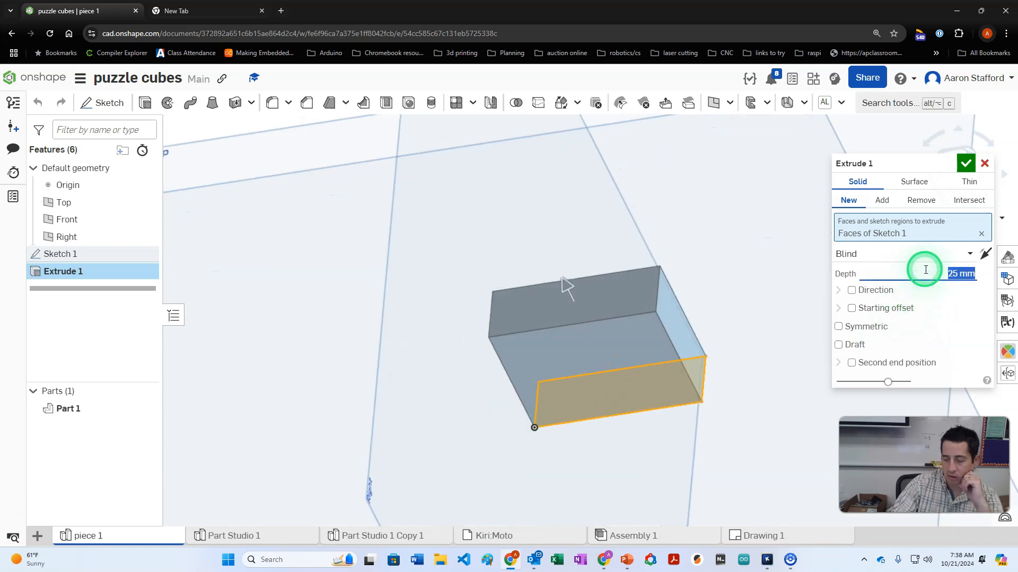
pyautogui.write('10')
pyautogui.press('Return')
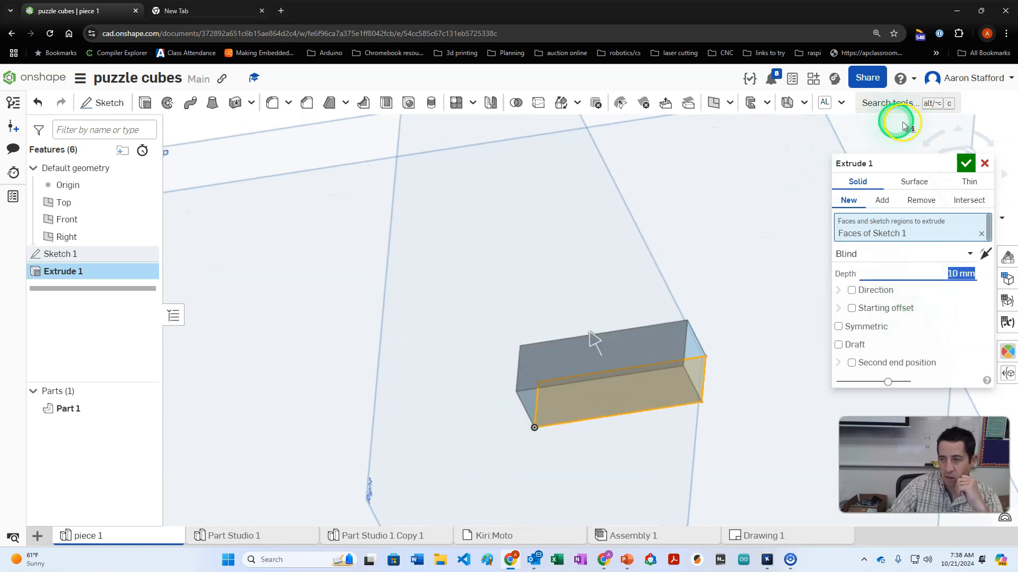
pyautogui.click(963, 169)
# On the bar's long front face, sketch a center point rectangle about 10 by 13 mm standing on the upper edge's midpoint
pyautogui.moveTo(530, 323); pyautogui.dragTo(516, 364, button='right')
pyautogui.click(130, 102)
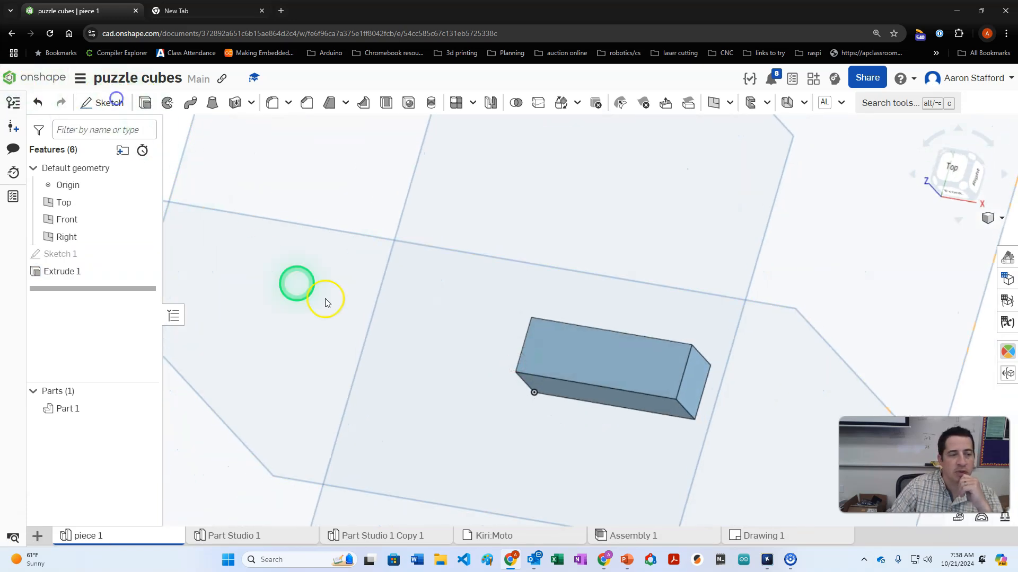
pyautogui.click(593, 395)
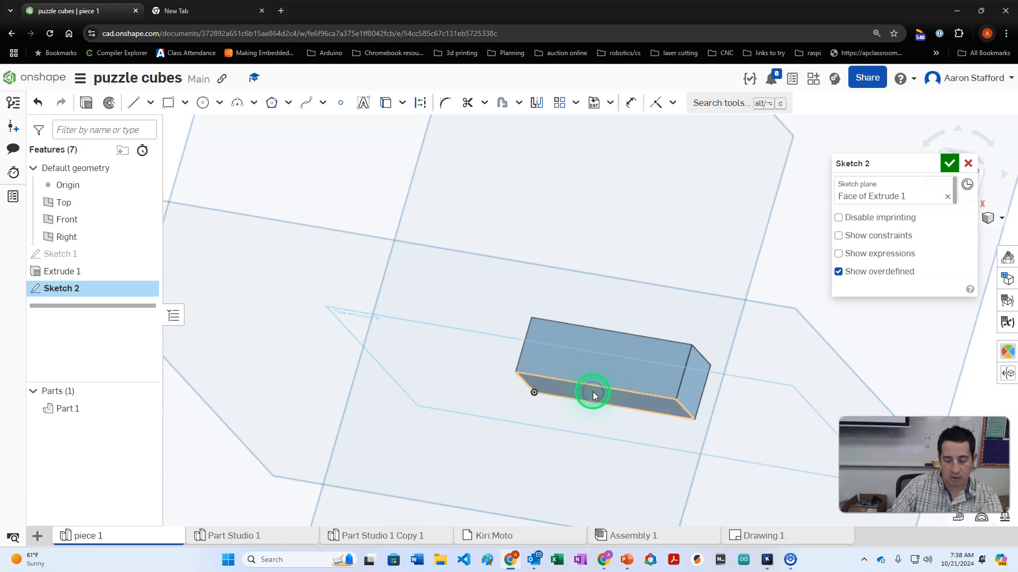
pyautogui.press('n')
pyautogui.click(171, 105)
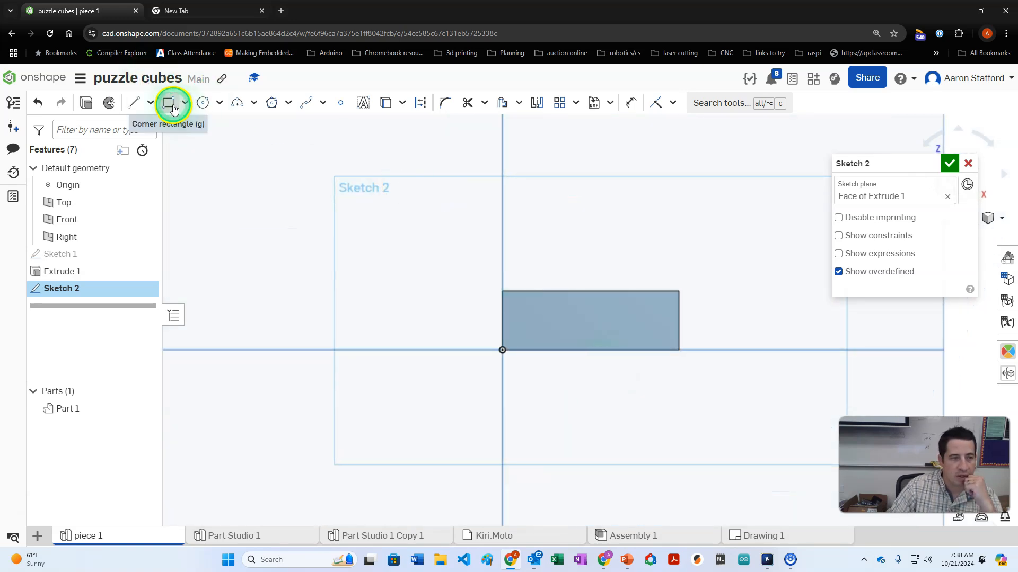
pyautogui.click(185, 102)
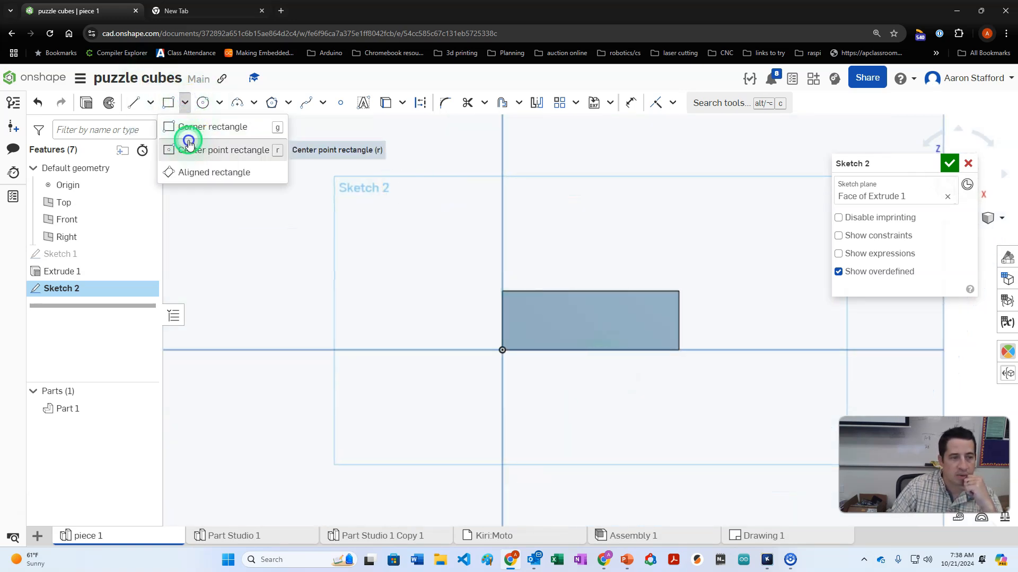
pyautogui.click(189, 147)
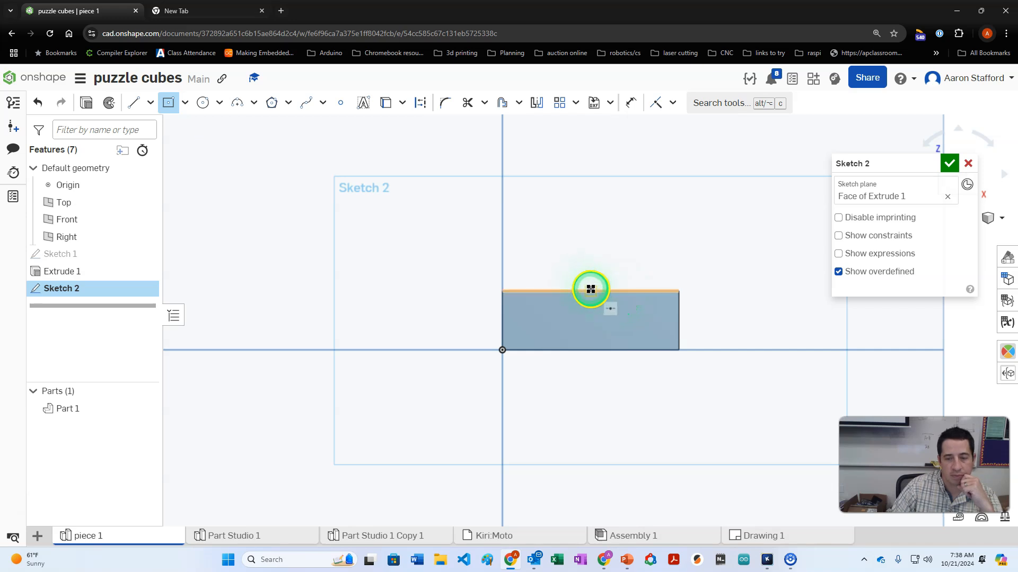
pyautogui.moveTo(581, 262)
pyautogui.mouseDown()
pyautogui.moveTo(562, 275)
pyautogui.moveTo(565, 293)
pyautogui.moveTo(558, 282)
pyautogui.moveTo(591, 256)
pyautogui.moveTo(577, 286)
pyautogui.moveTo(562, 291)
pyautogui.mouseUp()
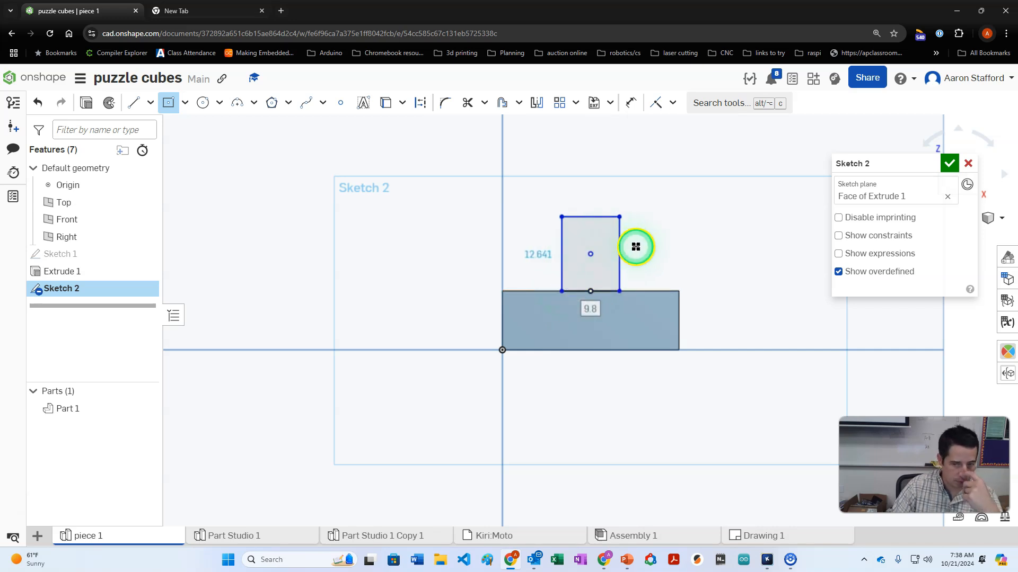
# Dimension the rectangle above the bar to 10 mm wide and 10 mm high
pyautogui.press('d')
pyautogui.click(599, 216)
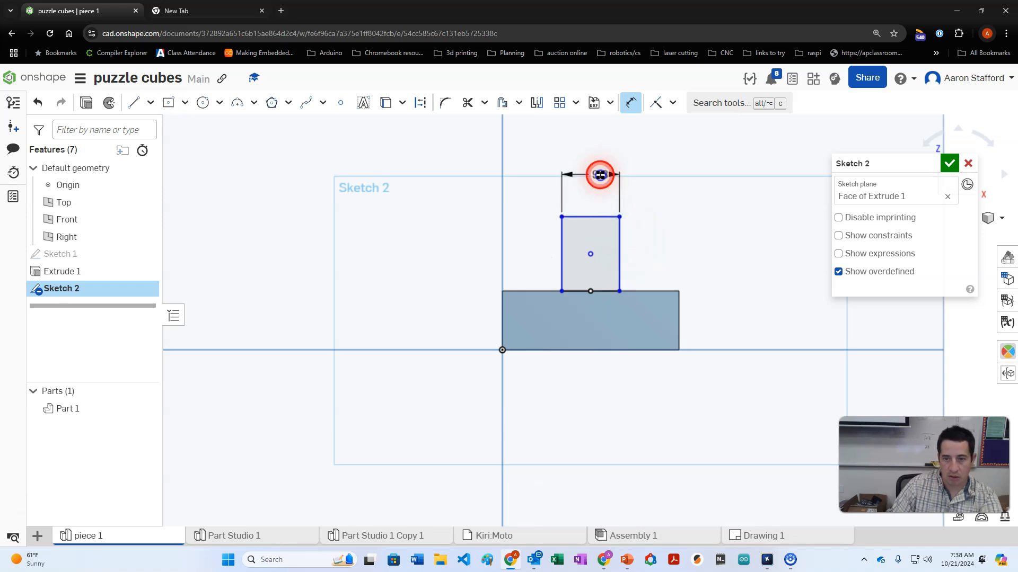
pyautogui.write('10')
pyautogui.press('Return')
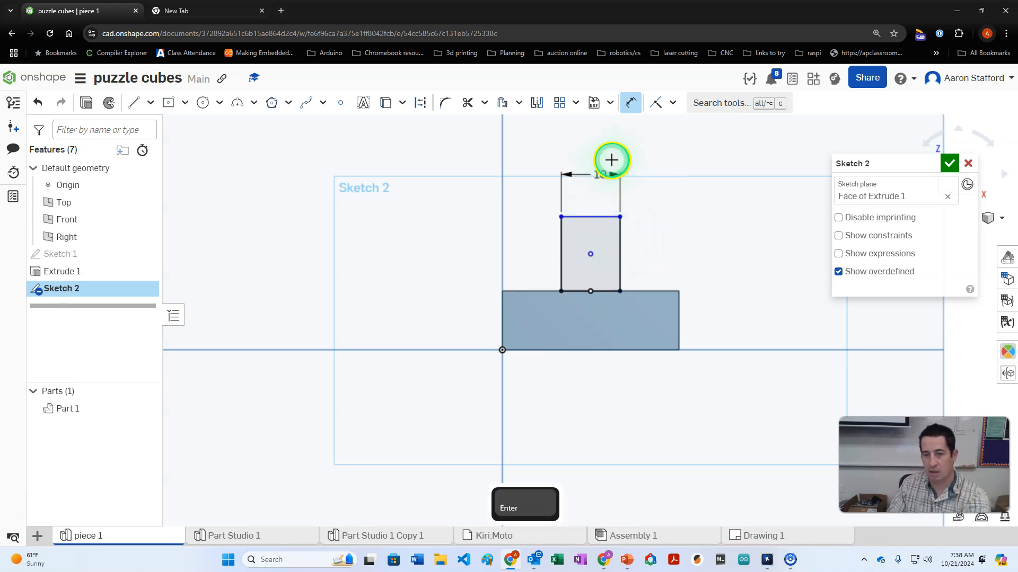
pyautogui.click(672, 104)
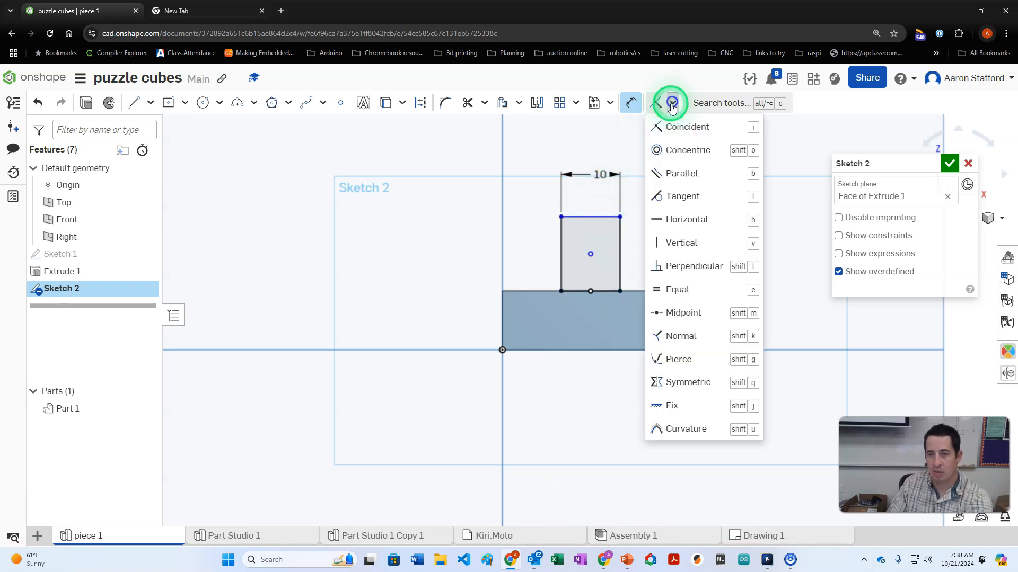
pyautogui.click(618, 232)
pyautogui.click(655, 231)
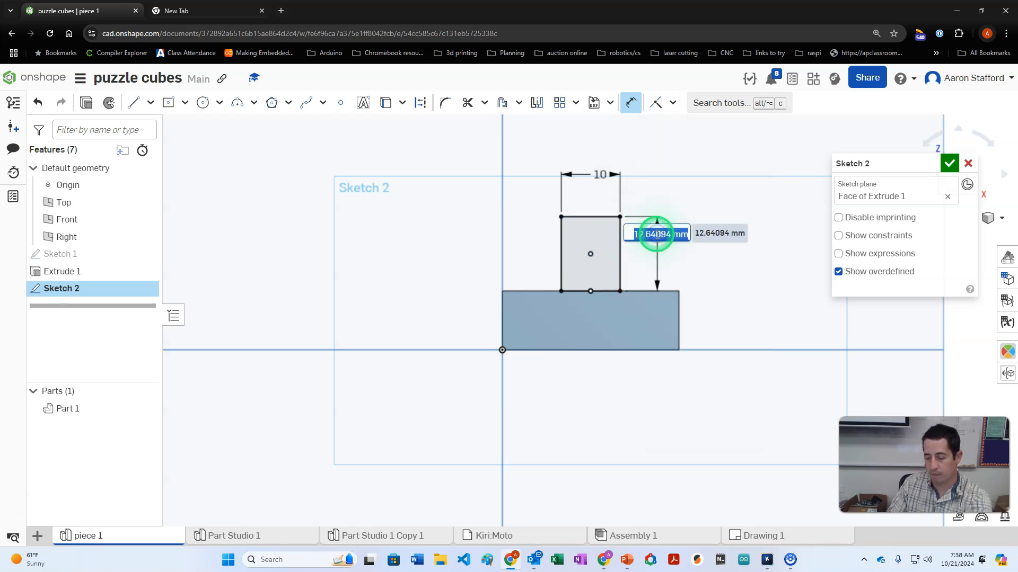
pyautogui.write('10')
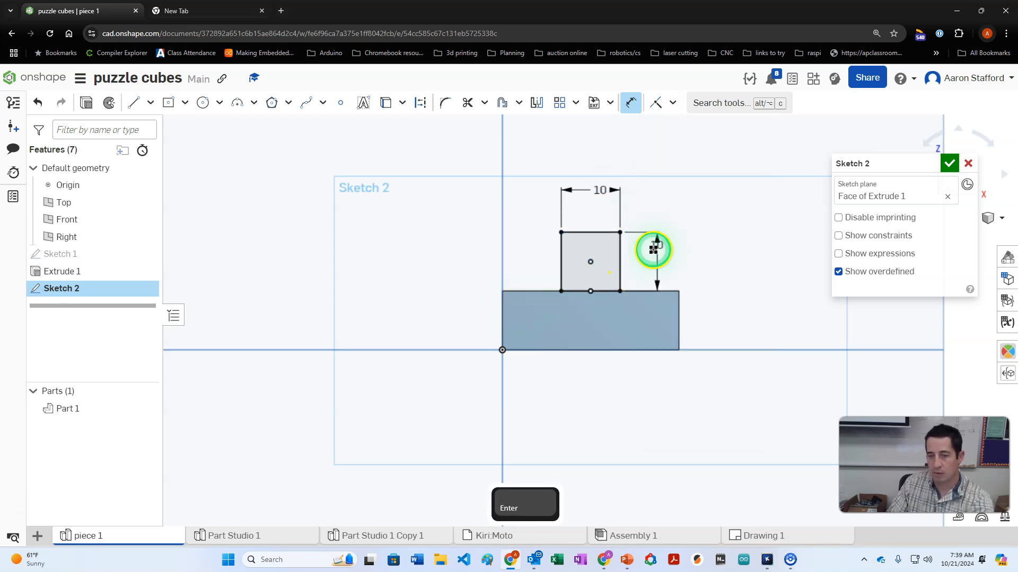
# Extrude the square 10 mm in the reversed direction over the bar, adding it to the part with Merge with all
pyautogui.moveTo(661, 207); pyautogui.dragTo(652, 221, button='right')
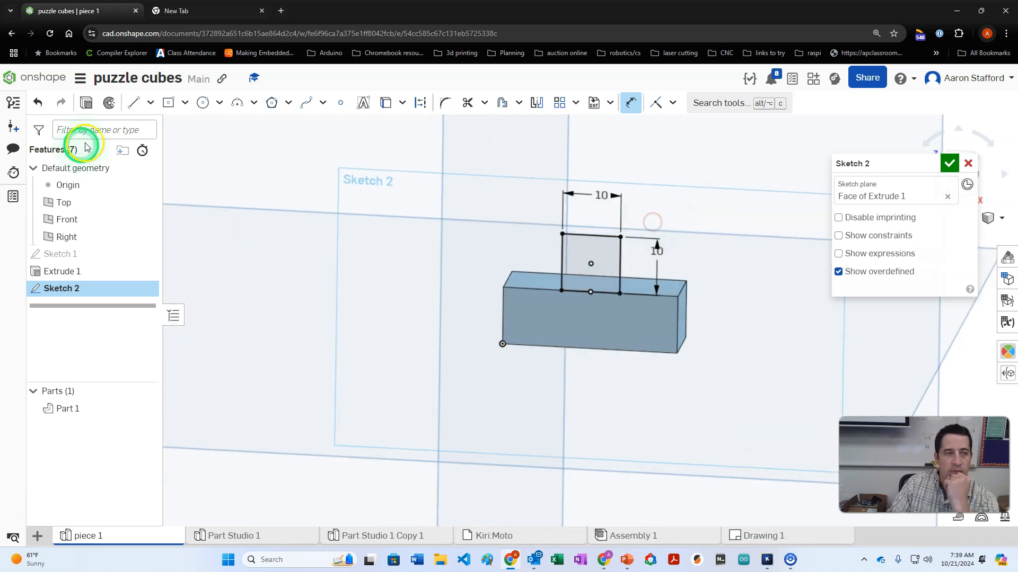
pyautogui.click(88, 105)
pyautogui.click(927, 273)
pyautogui.write('10')
pyautogui.press('Return')
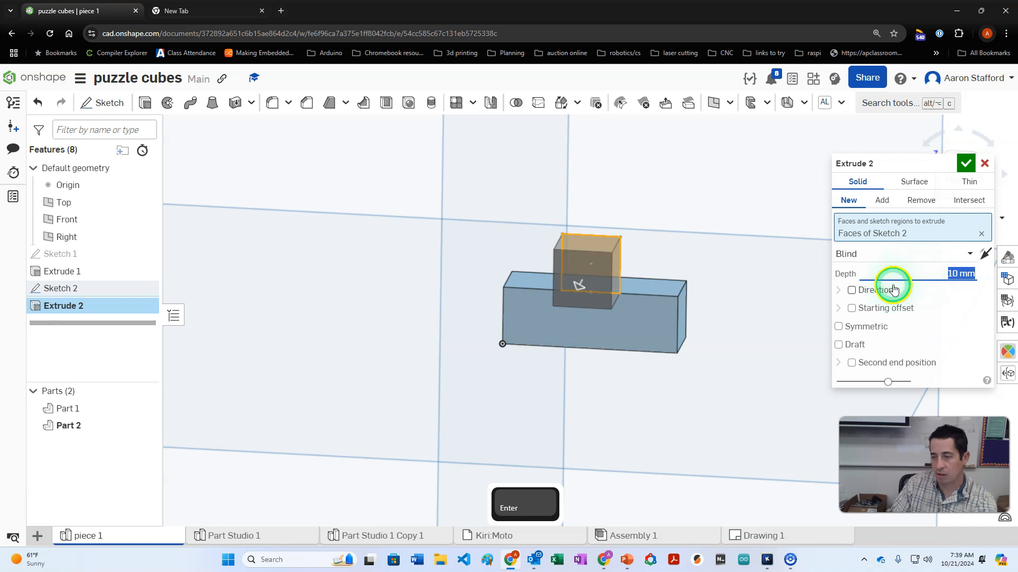
pyautogui.click(572, 288)
pyautogui.moveTo(708, 288); pyautogui.dragTo(621, 297, button='right')
pyautogui.click(882, 200)
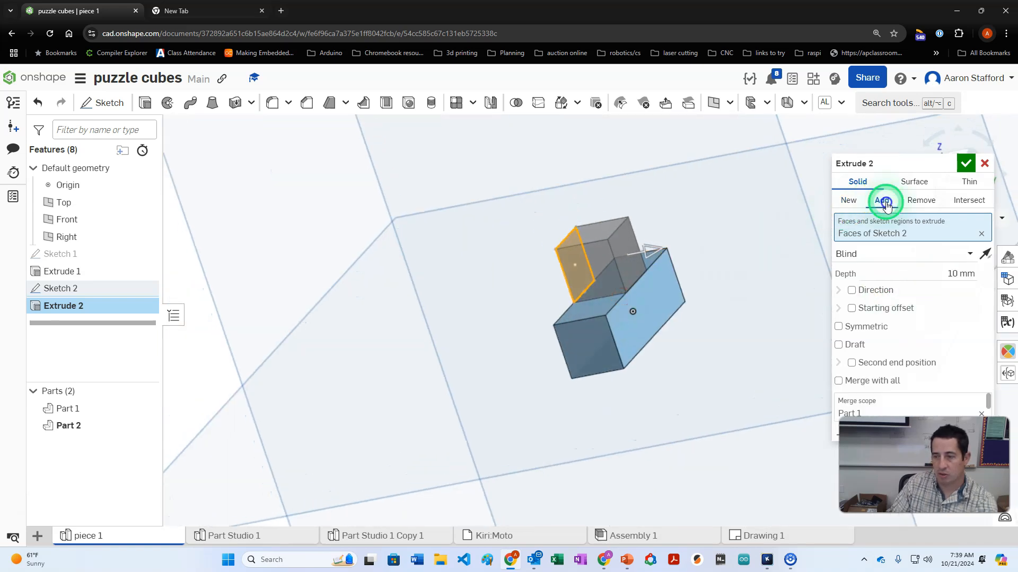
pyautogui.click(838, 381)
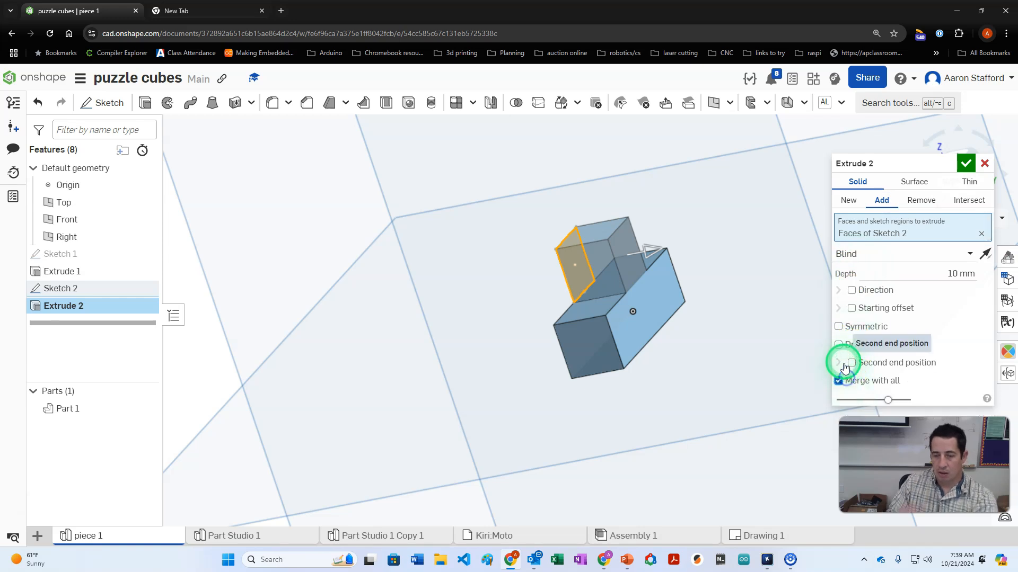
pyautogui.click(968, 167)
# On the bar's bottom face, sketch a center point rectangle about 12 by 12 mm extending outward from the back long edge's midpoint
pyautogui.moveTo(726, 218)
pyautogui.mouseDown(button='right')
pyautogui.moveTo(786, 218)
pyautogui.moveTo(797, 268)
pyautogui.moveTo(713, 204)
pyautogui.moveTo(684, 141)
pyautogui.moveTo(683, 152)
pyautogui.mouseUp(button='right')
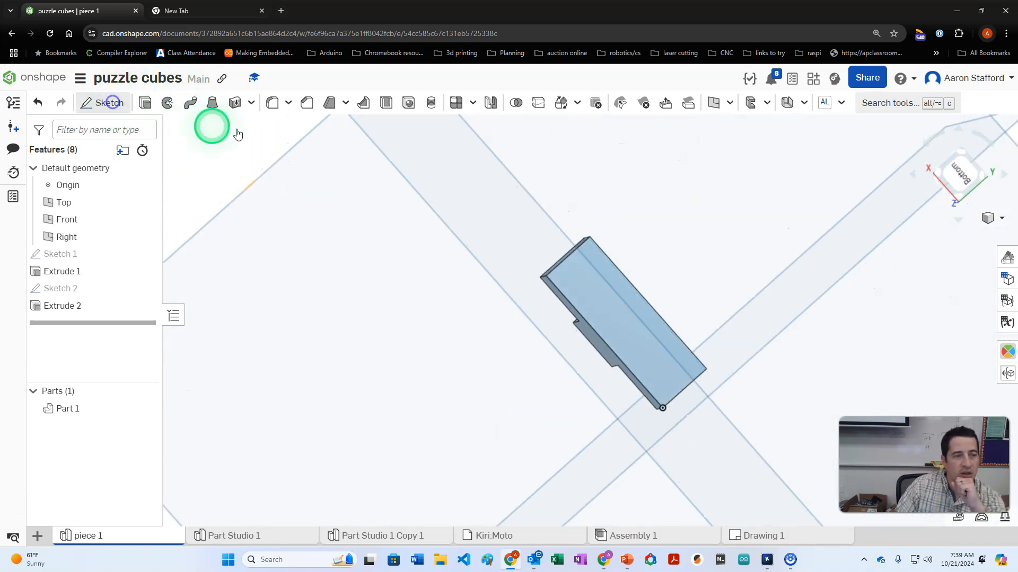
pyautogui.click(617, 306)
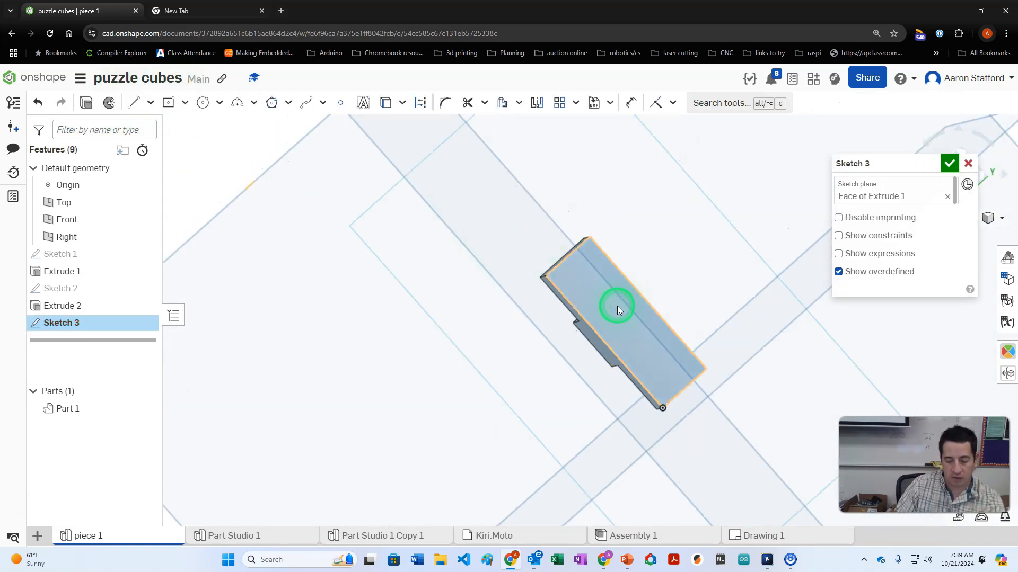
pyautogui.press('n')
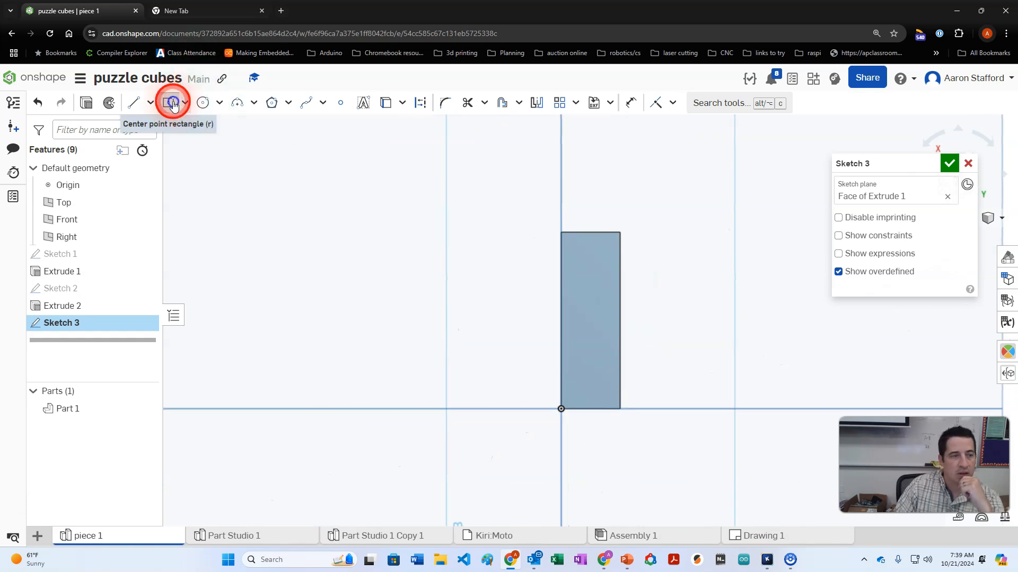
pyautogui.click(173, 103)
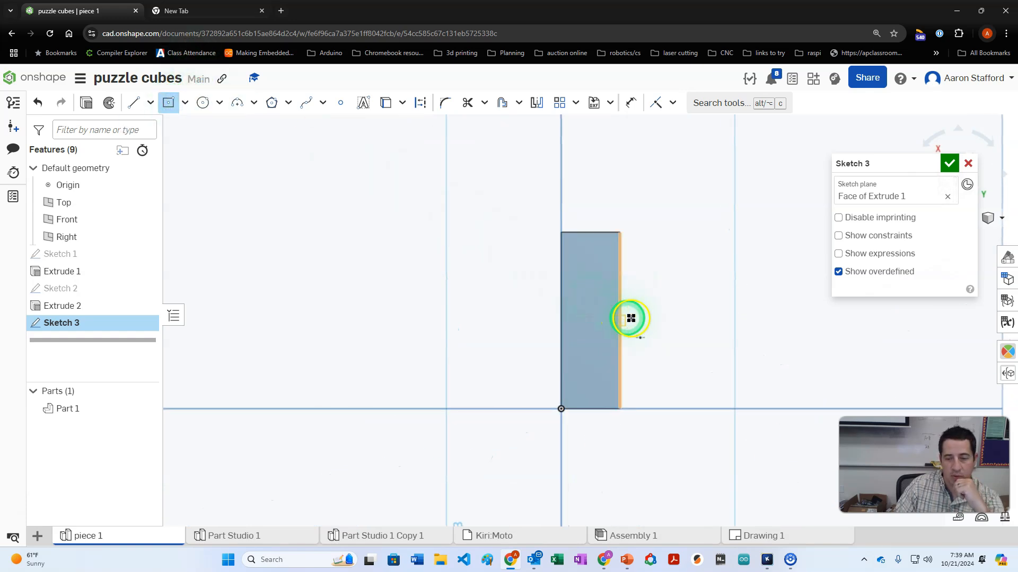
pyautogui.moveTo(653, 334); pyautogui.dragTo(617, 355)
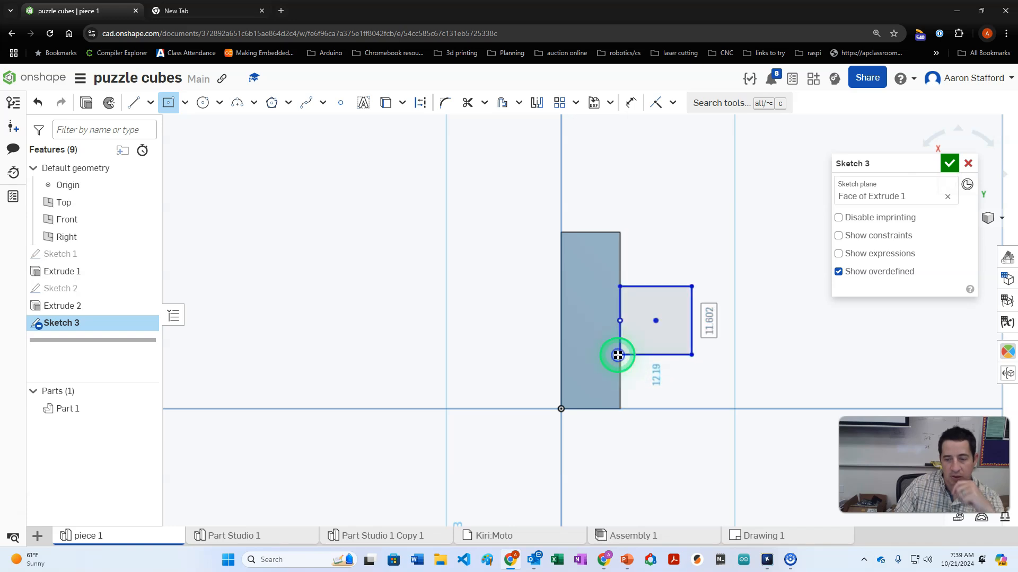
# Dimension both sides of the rectangle beside the bar to 10 mm
pyautogui.press('d')
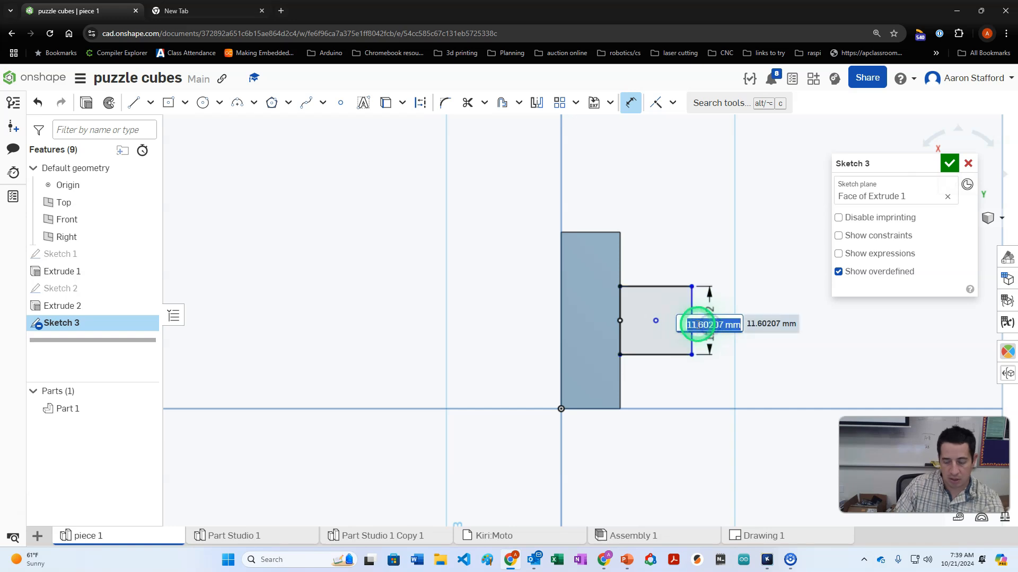
pyautogui.write('10')
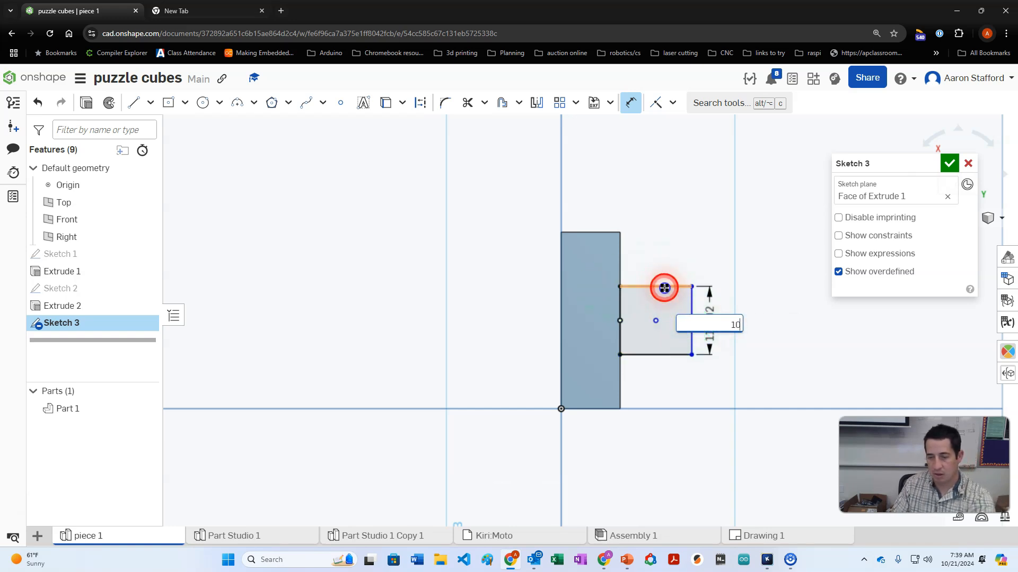
pyautogui.click(665, 288)
pyautogui.write('10')
pyautogui.press('Return')
pyautogui.doubleClick(697, 306)
pyautogui.write('10')
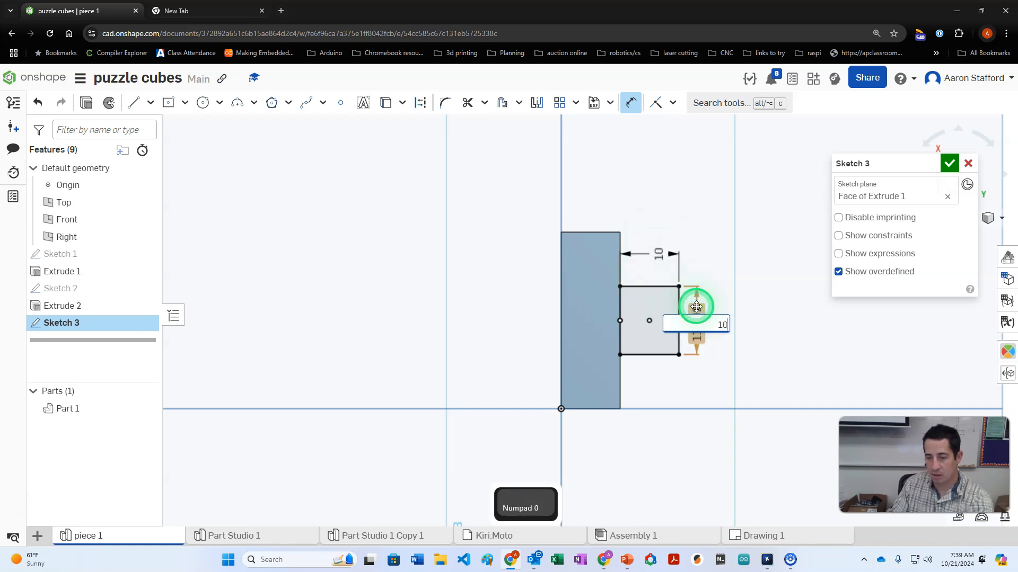
pyautogui.press('Return')
# Set up an extrusion of the square beside the bar with a depth of 10 mm
pyautogui.click(86, 103)
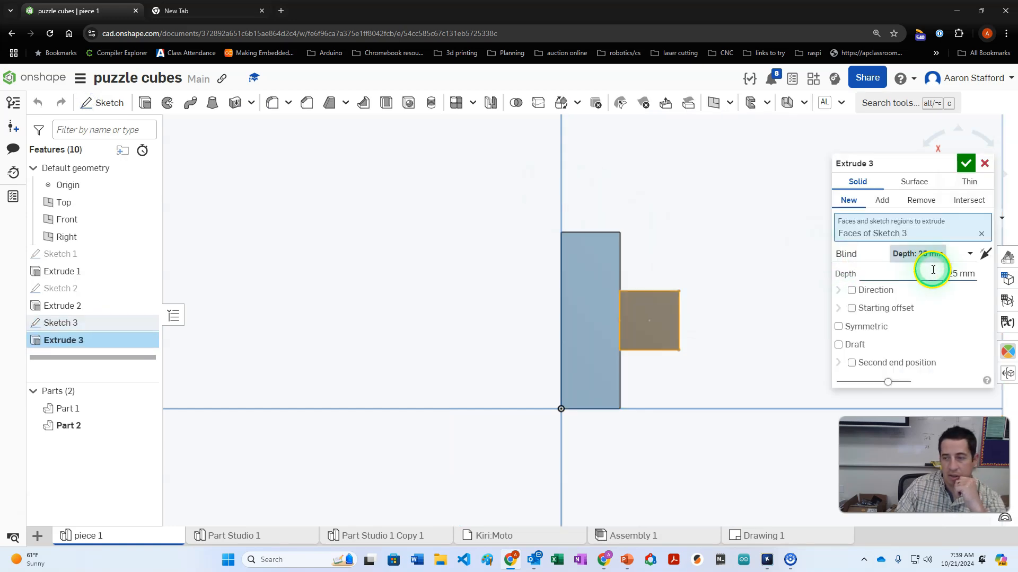
pyautogui.write('10')
pyautogui.press('Return')
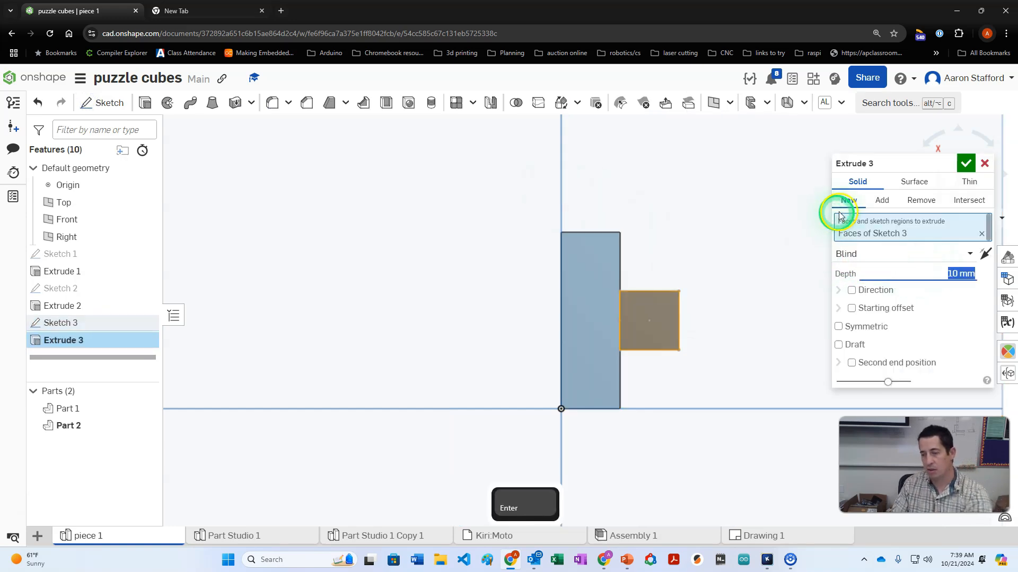
# Pull the extrusion depth to 9.8 mm and reverse its direction so it runs alongside the bar
pyautogui.moveTo(730, 223); pyautogui.dragTo(592, 328, button='right')
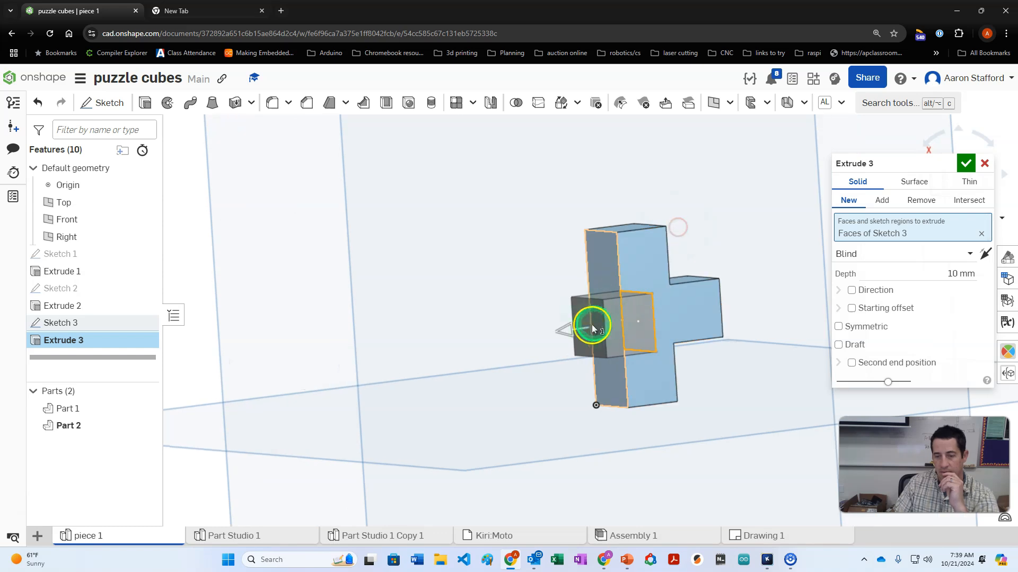
pyautogui.moveTo(579, 337); pyautogui.dragTo(611, 325)
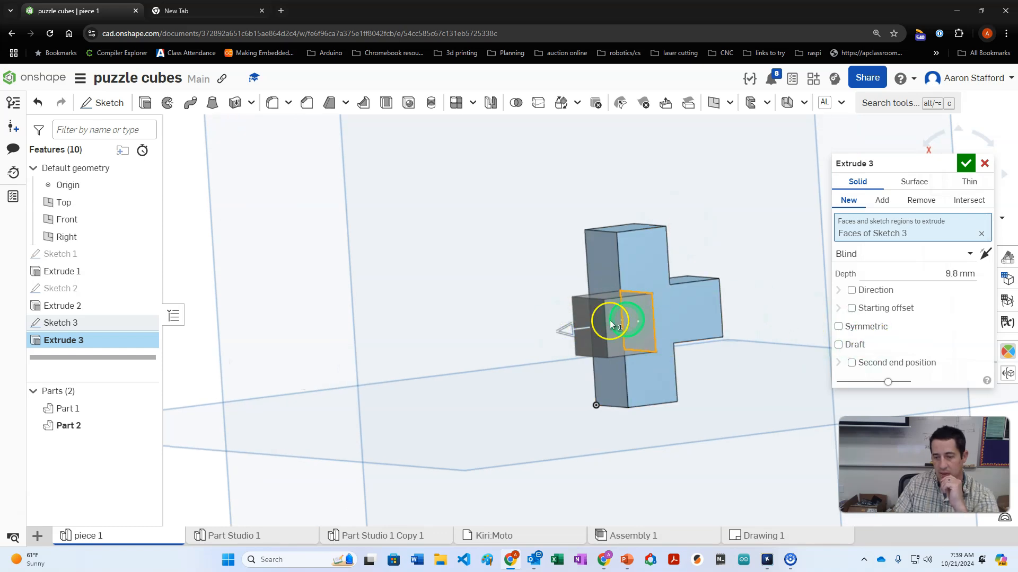
pyautogui.click(558, 332)
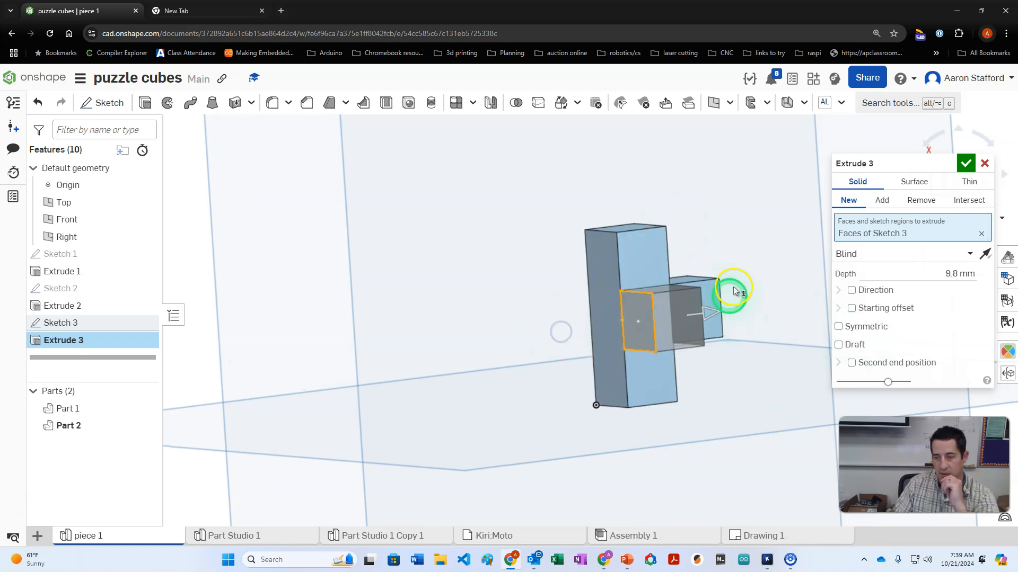
# Add the side extrusion to the existing part with Merge with all and accept the feature
pyautogui.click(883, 201)
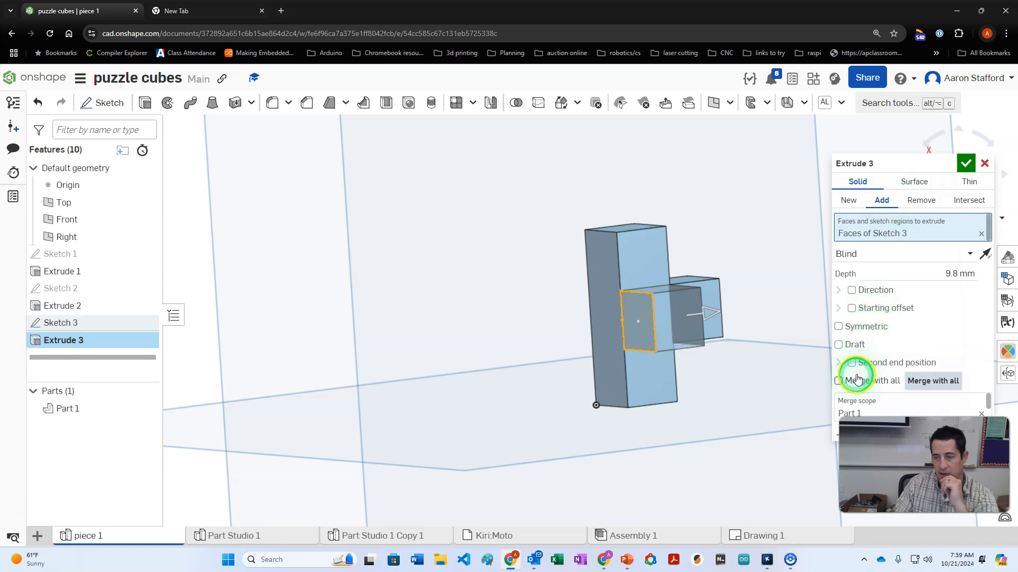
pyautogui.click(838, 381)
pyautogui.moveTo(770, 285); pyautogui.dragTo(715, 259, button='right')
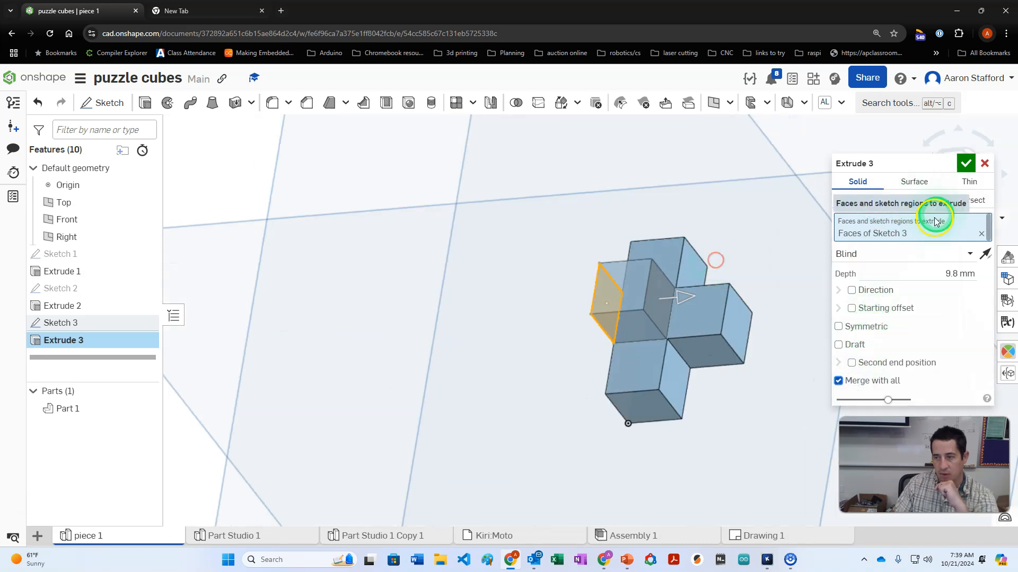
pyautogui.click(965, 164)
pyautogui.moveTo(965, 167); pyautogui.dragTo(871, 185, button='right')
# Create a new Part Studio in the document and rename it "piece 2"
pyautogui.click(37, 536)
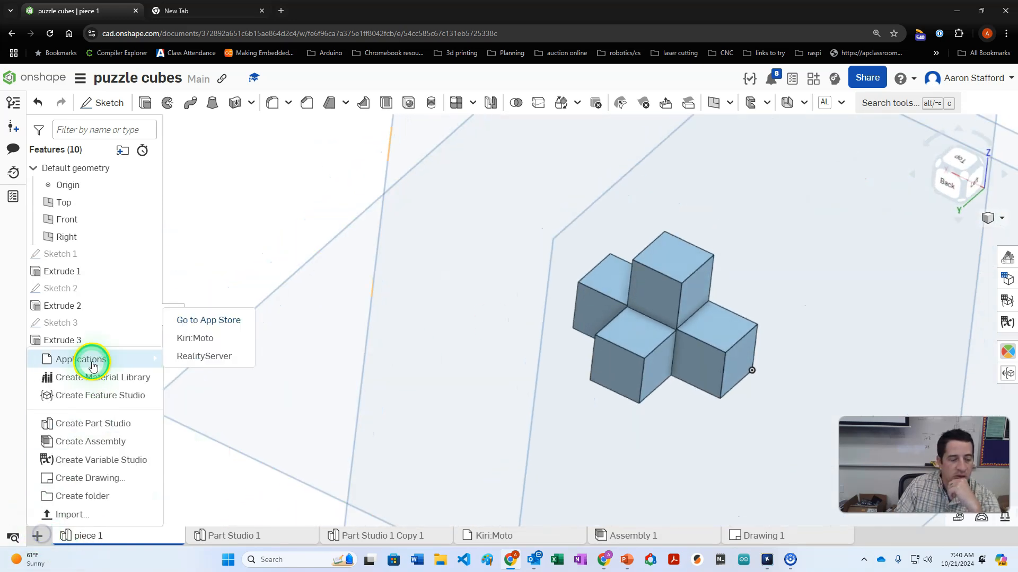
pyautogui.click(85, 424)
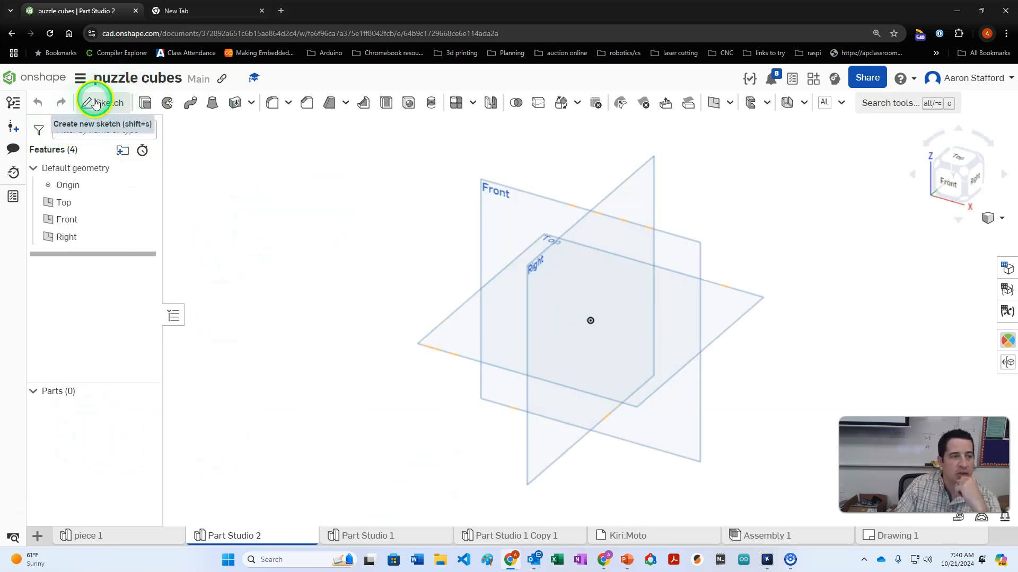
pyautogui.rightClick(233, 535)
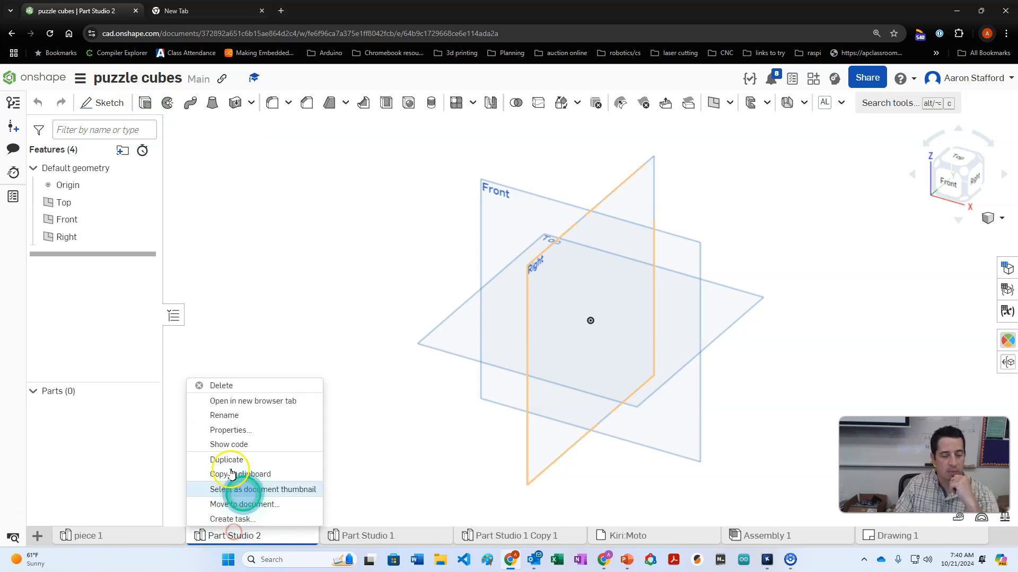
pyautogui.click(241, 416)
pyautogui.write('piece')
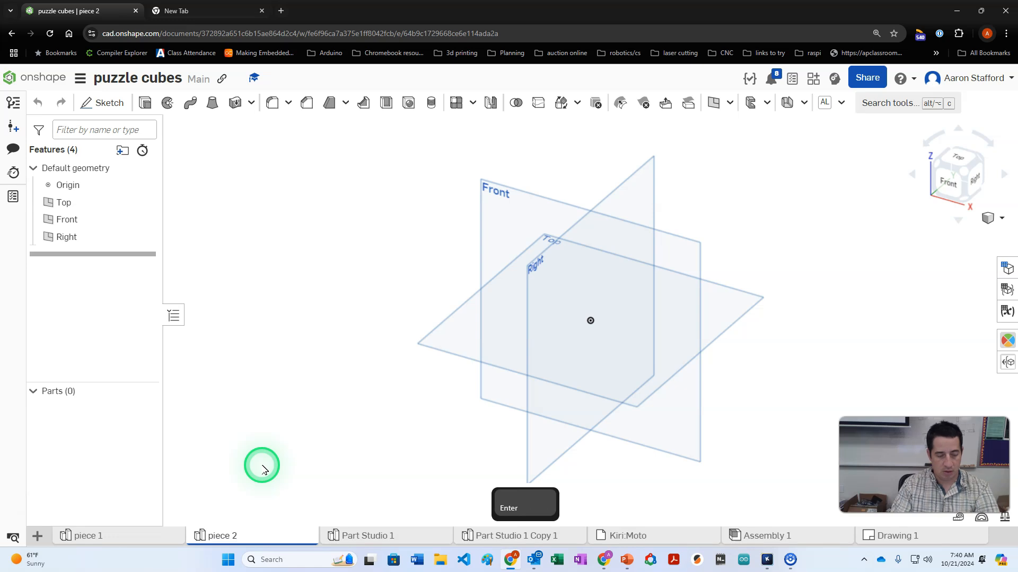
# On the Top plane, sketch a horizontal corner rectangle from the origin and an upright one about 12 by 39 mm from its far lower corner
pyautogui.click(111, 100)
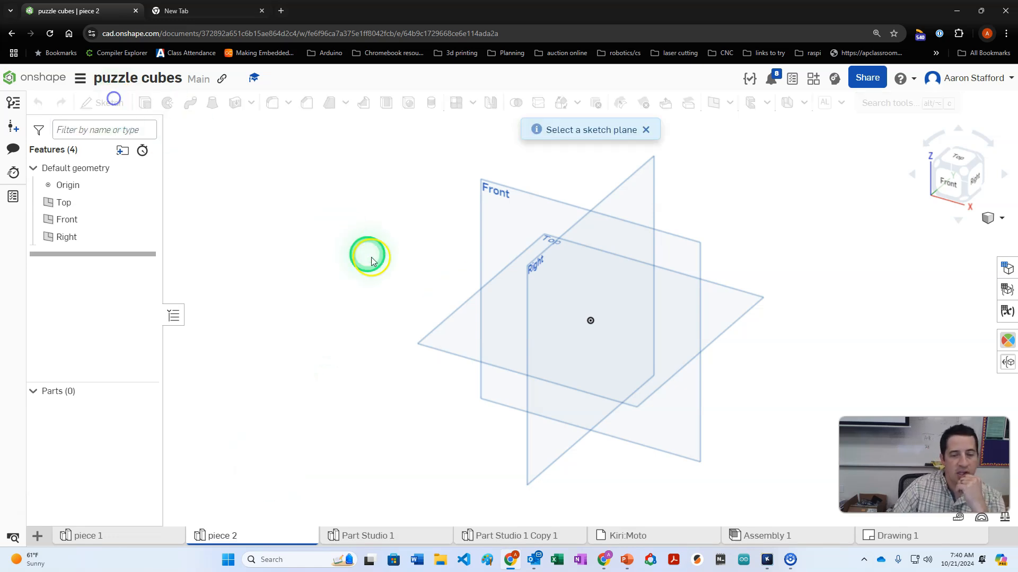
pyautogui.click(493, 334)
pyautogui.press('n')
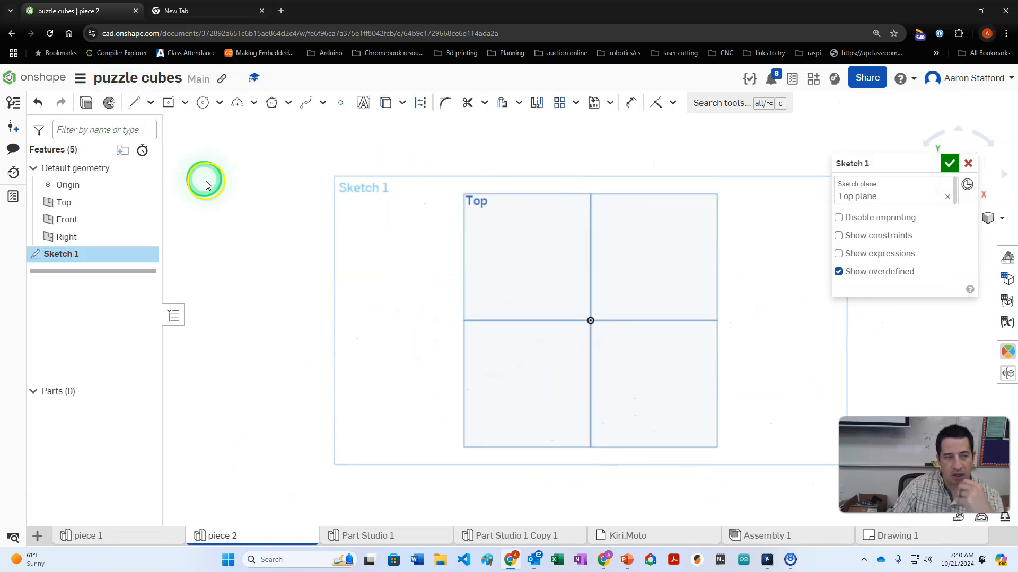
pyautogui.click(170, 105)
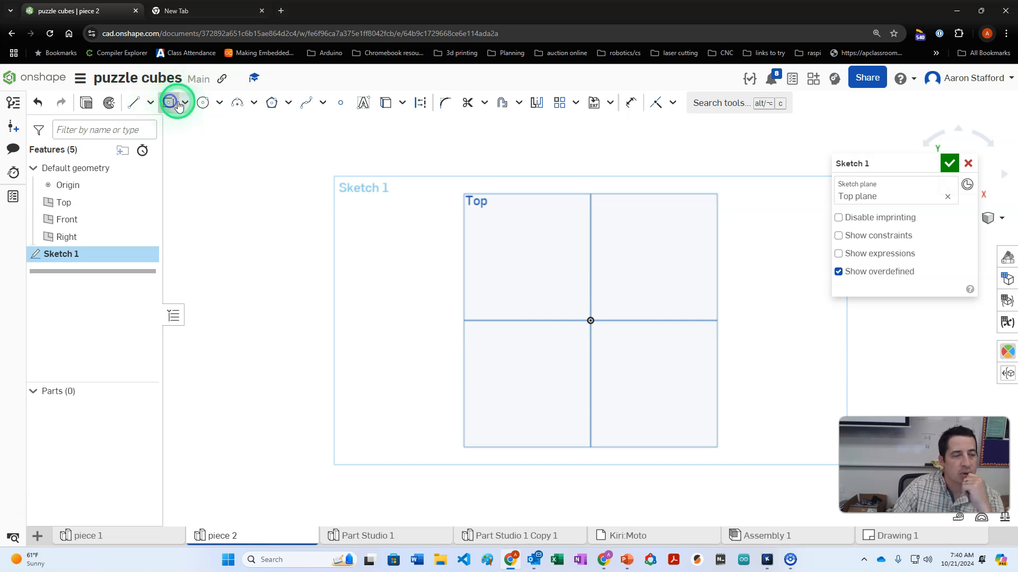
pyautogui.click(185, 103)
pyautogui.click(181, 126)
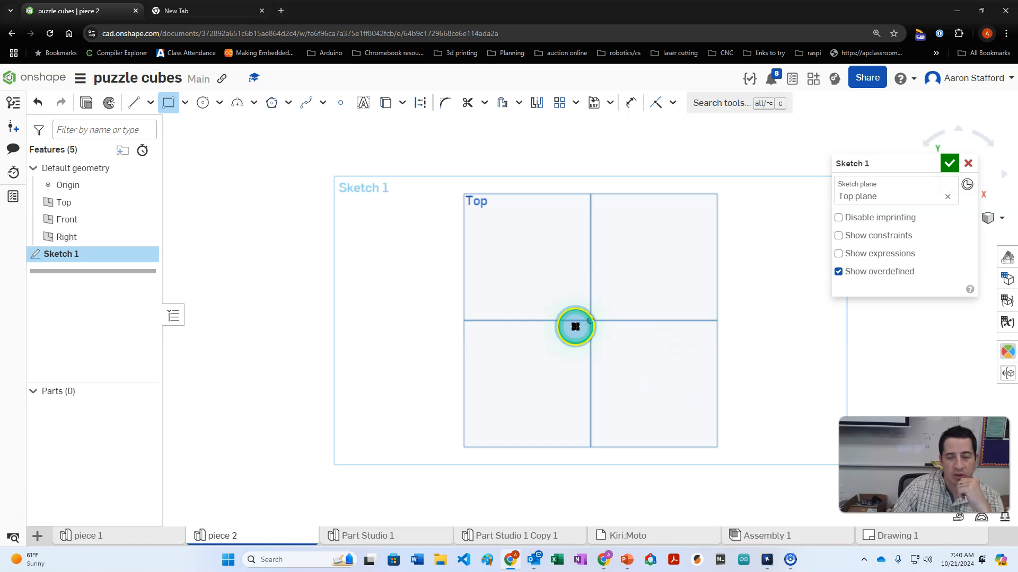
pyautogui.click(592, 318)
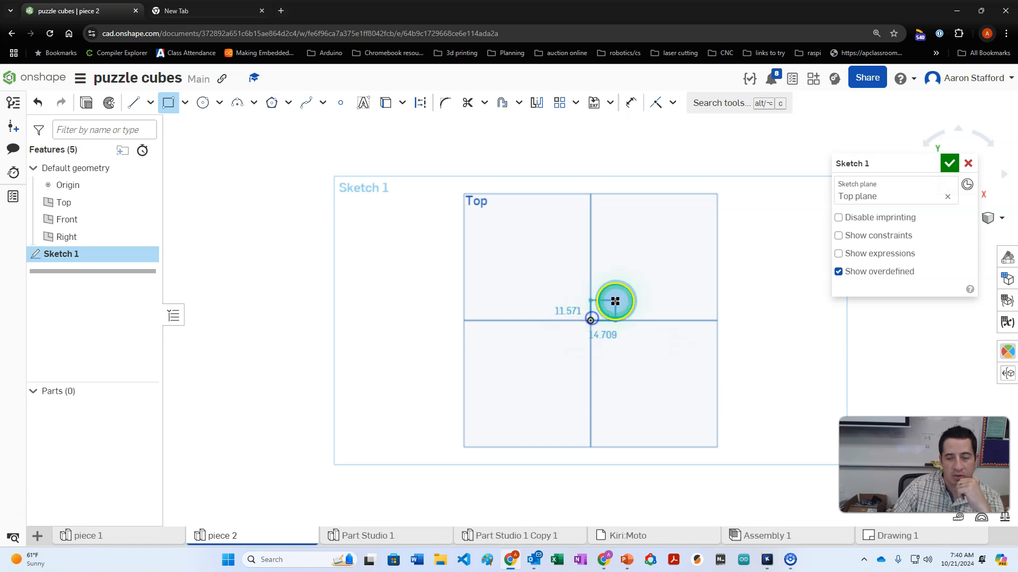
pyautogui.click(647, 290)
pyautogui.click(647, 321)
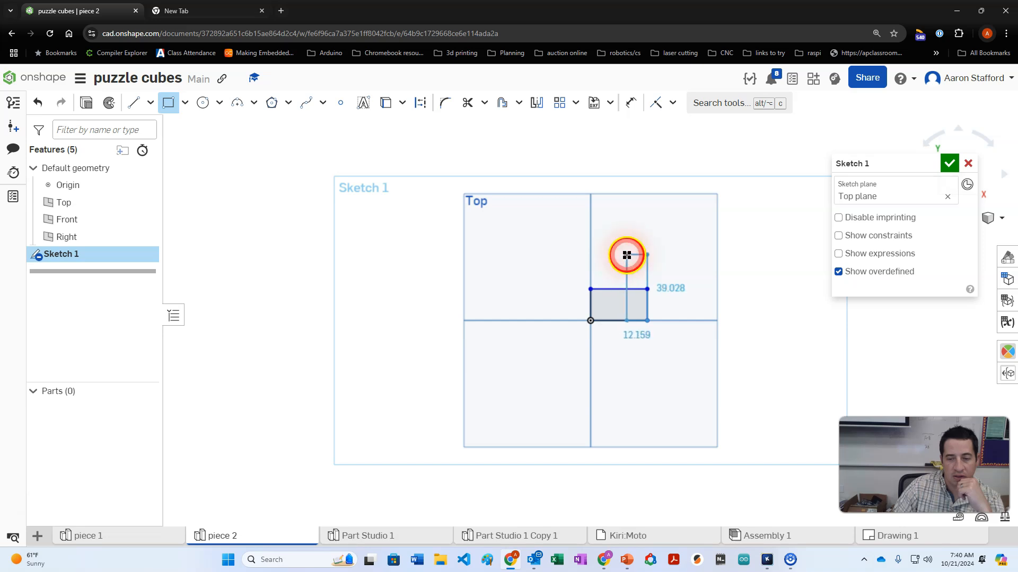
# Dimension the upright rectangle's width to 10 mm and the horizontal rectangle's height to 10 mm
pyautogui.press('d')
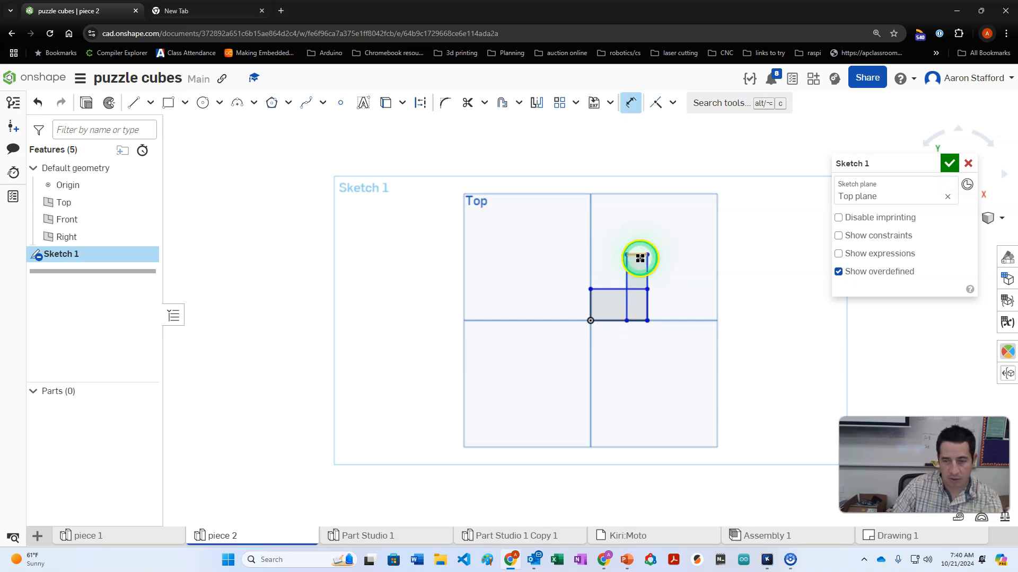
pyautogui.doubleClick(639, 240)
pyautogui.write('10')
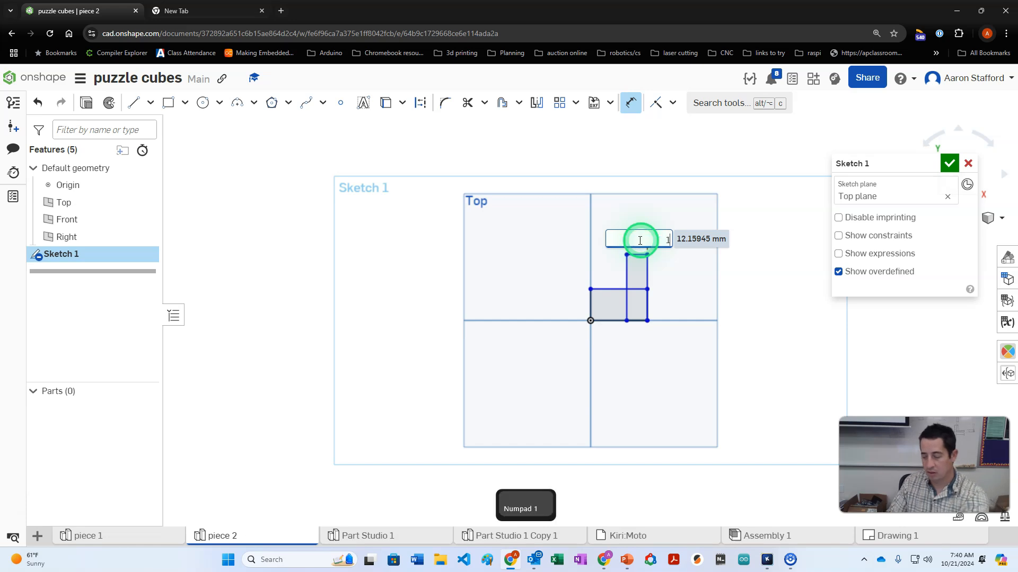
pyautogui.press('Return')
pyautogui.moveTo(590, 305); pyautogui.dragTo(547, 305)
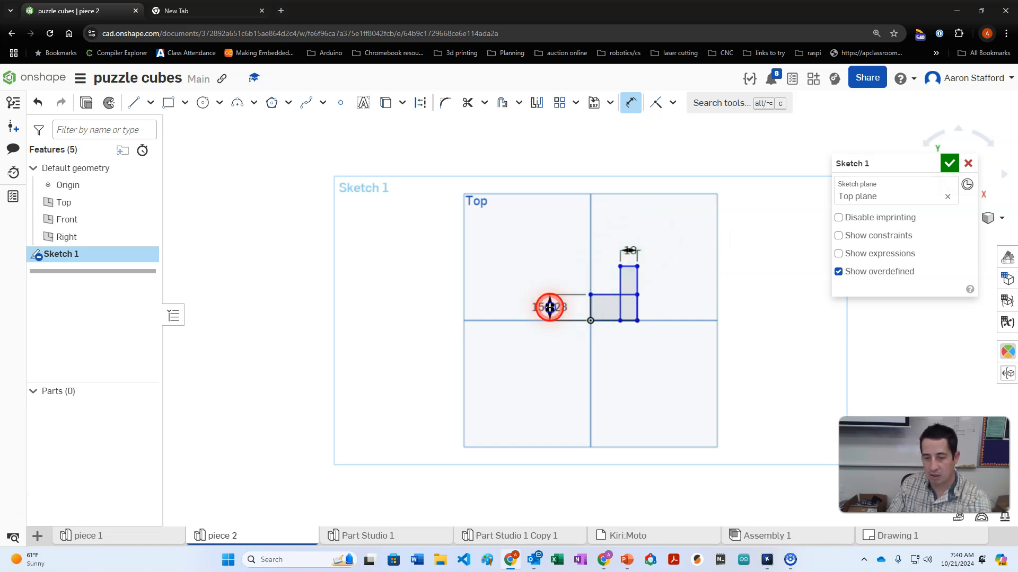
pyautogui.write('10')
pyautogui.press('Return')
# Dimension the horizontal rectangle's length to 20 mm and the upright rectangle's height to 30 mm
pyautogui.scroll(3, 610, 317)
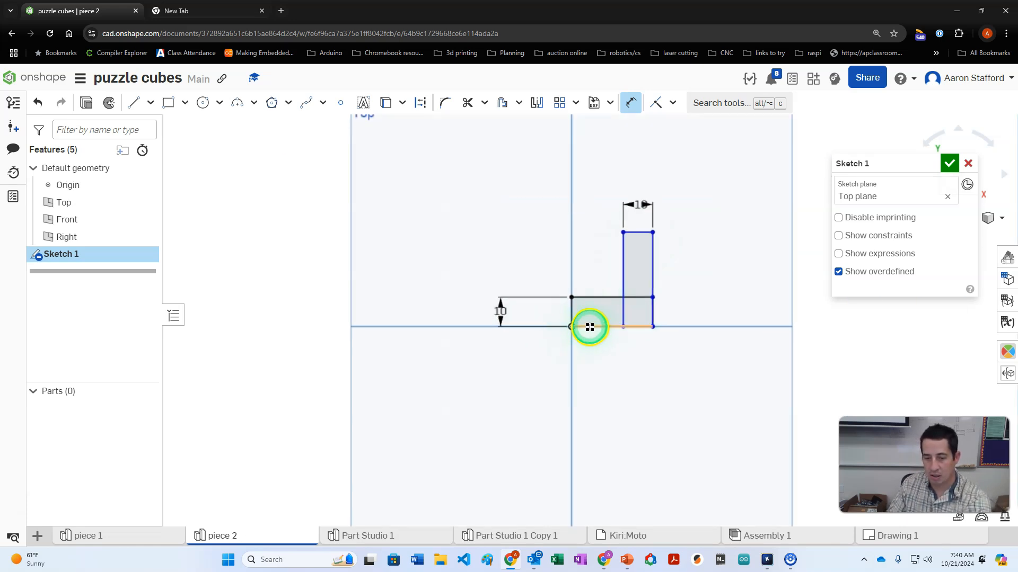
pyautogui.click(609, 329)
pyautogui.click(610, 367)
pyautogui.write('20')
pyautogui.press('Return')
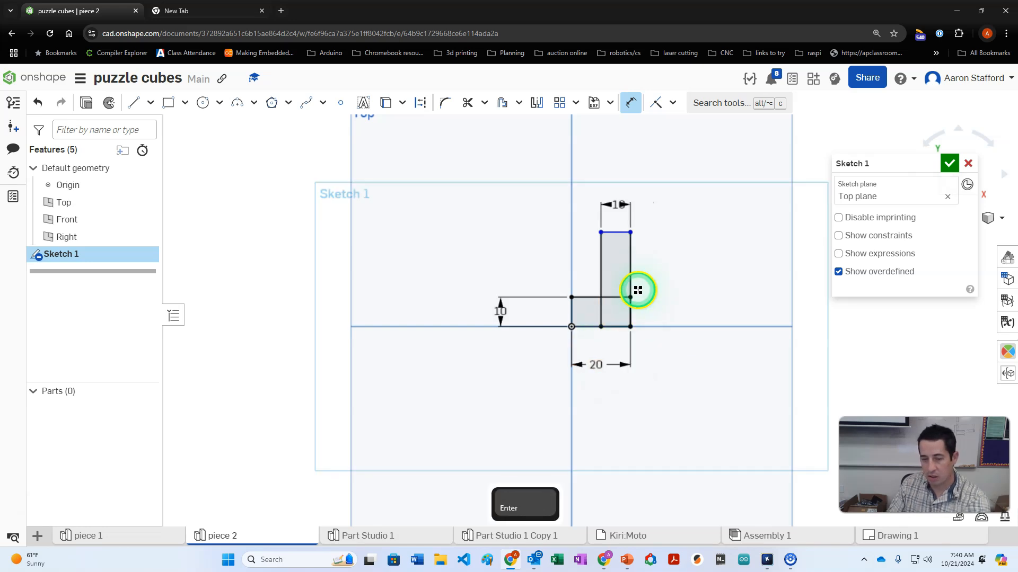
pyautogui.doubleClick(658, 277)
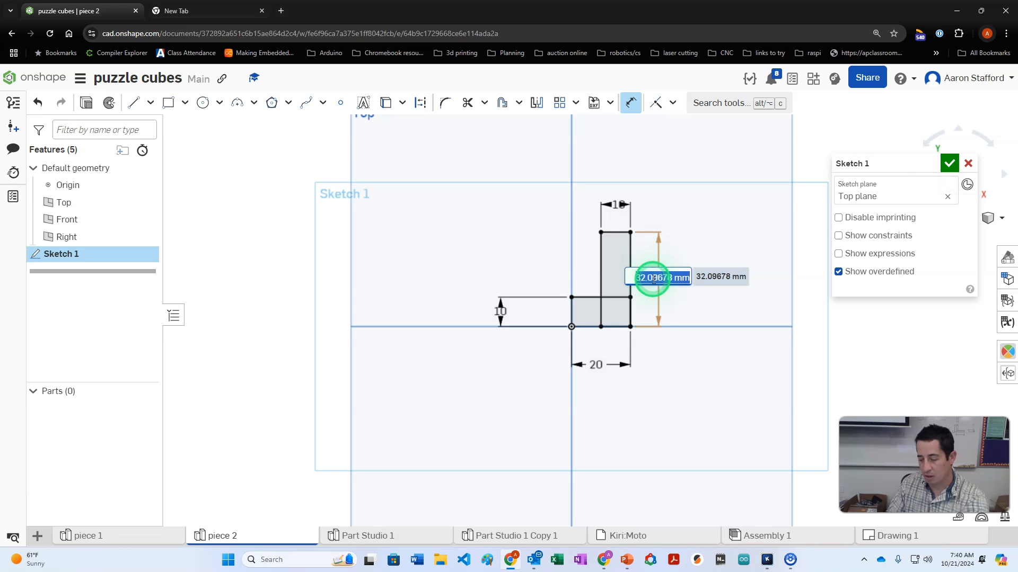
pyautogui.write('30')
pyautogui.press('Return')
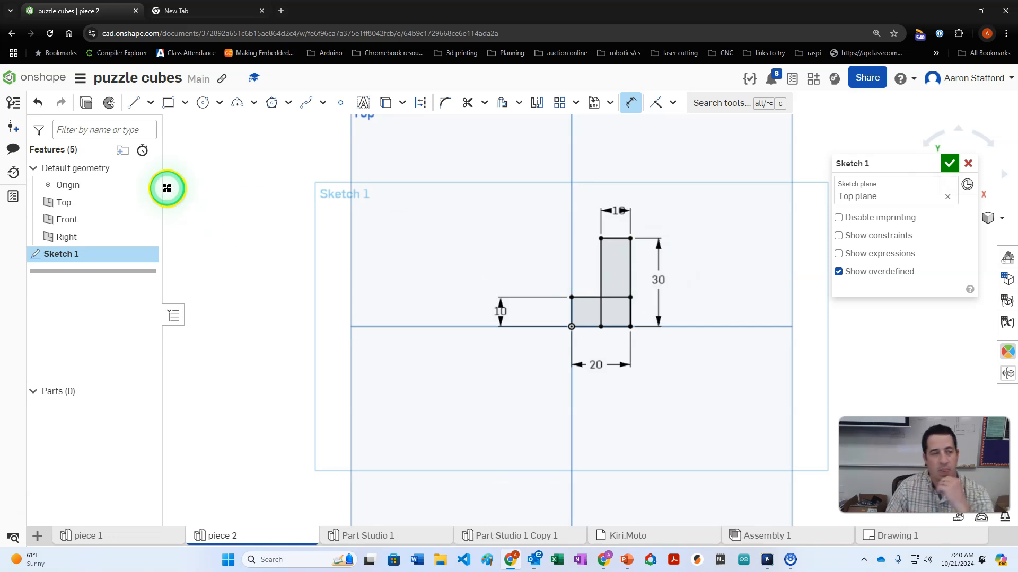
# Extrude the complete L-shaped profile 10 mm as a new solid
pyautogui.click(95, 113)
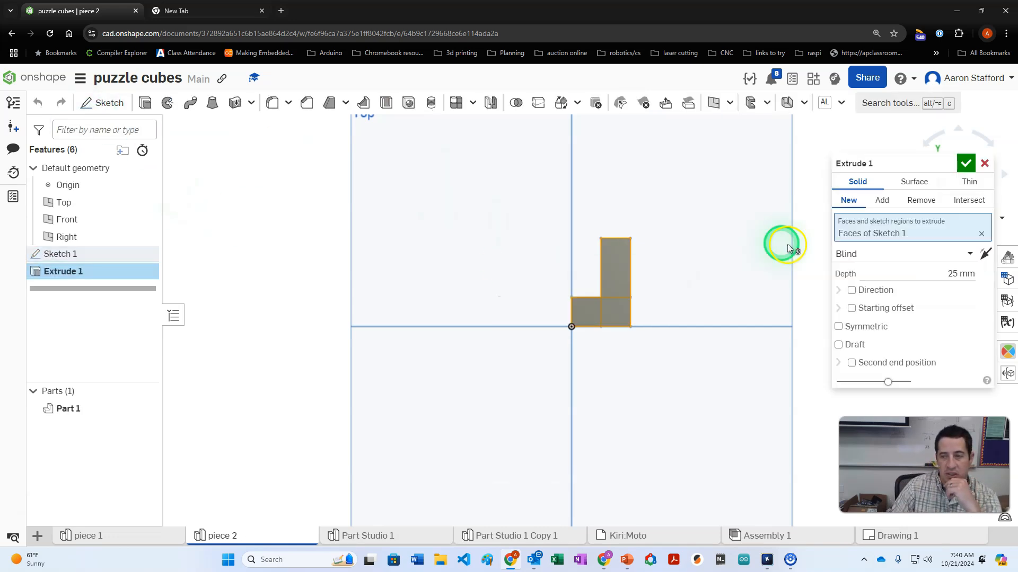
pyautogui.click(907, 270)
pyautogui.press('Return')
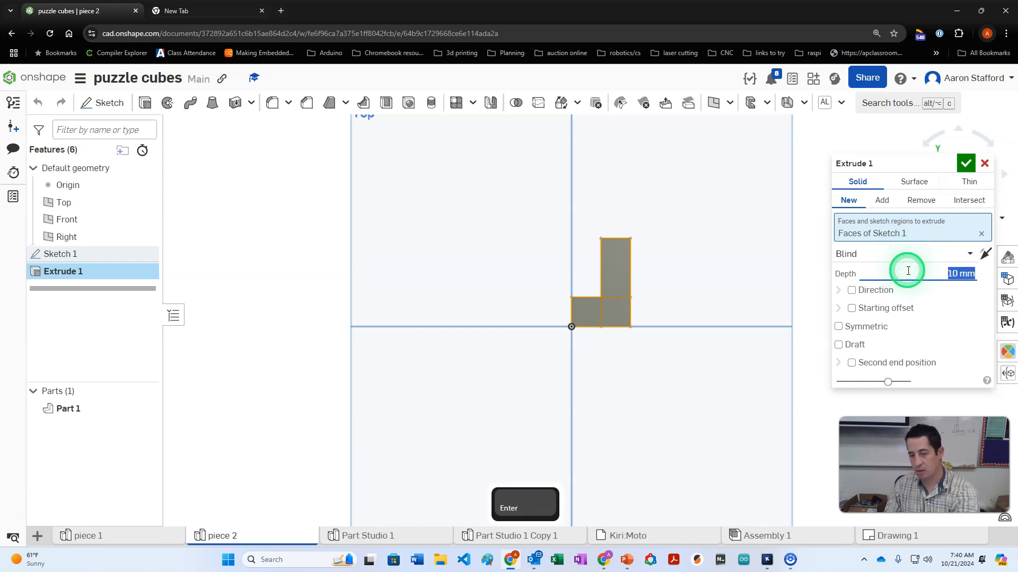
pyautogui.click(965, 162)
pyautogui.moveTo(828, 239); pyautogui.dragTo(820, 210, button='right')
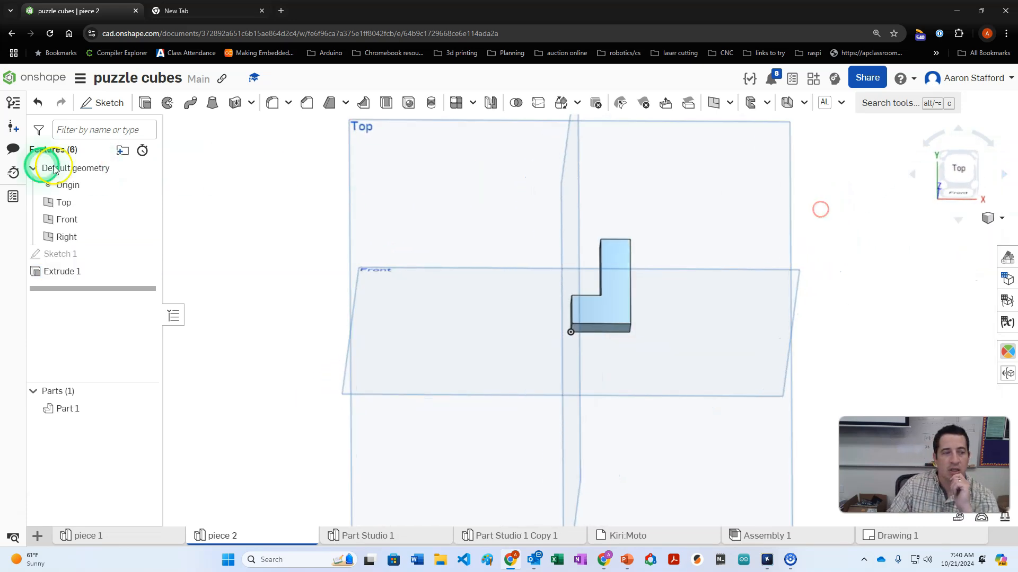
# On the L-shaped part's top face, sketch a 10 mm corner square covering the end of the short leg at the origin
pyautogui.click(110, 102)
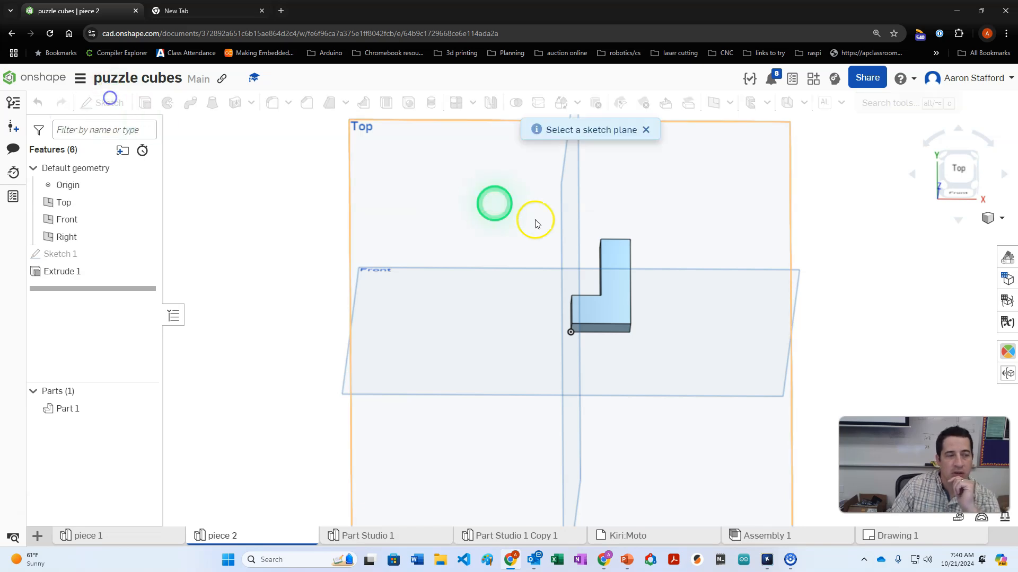
pyautogui.click(618, 286)
pyautogui.press('n')
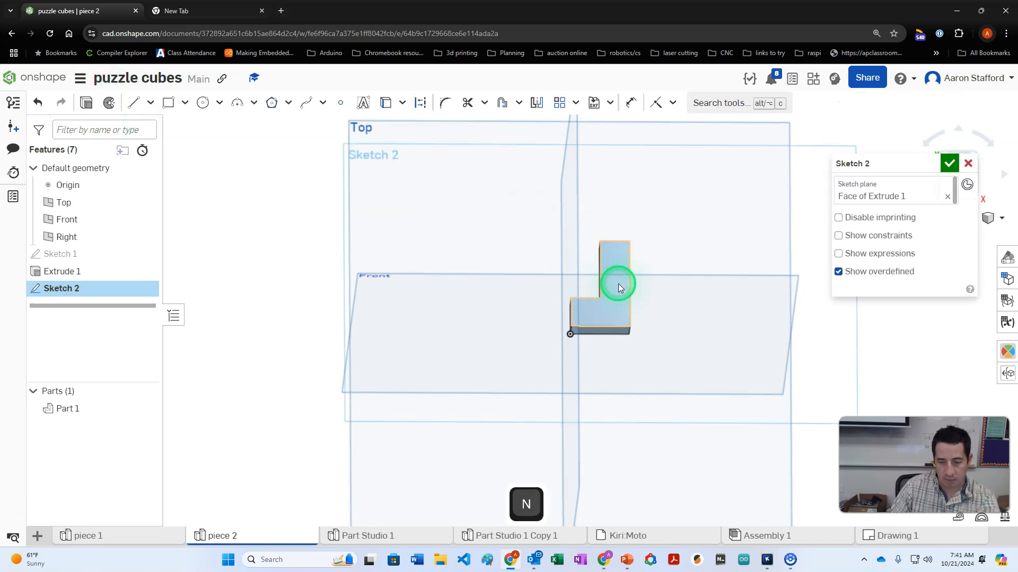
pyautogui.click(168, 103)
pyautogui.scroll(3, 742, 360)
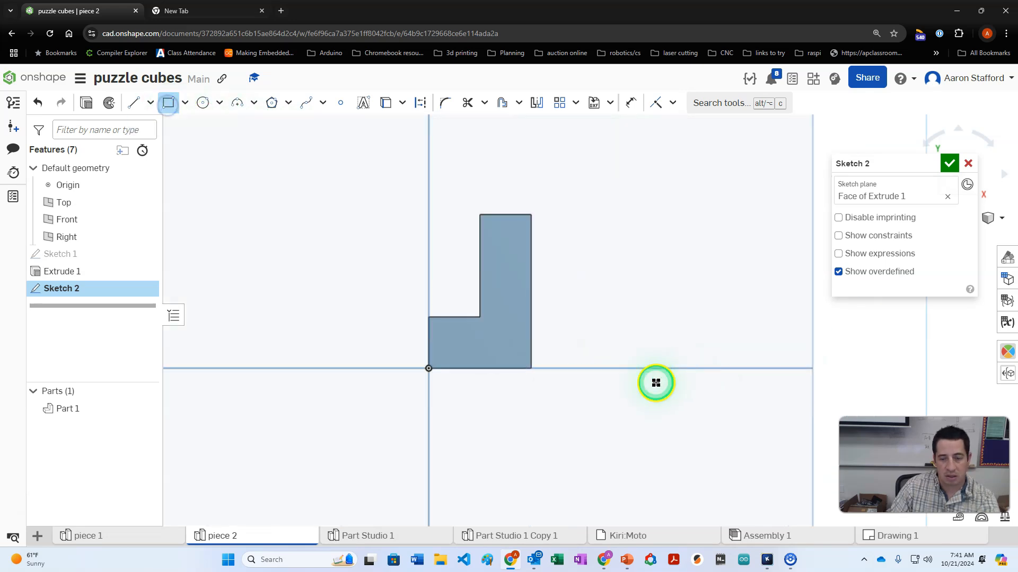
pyautogui.click(427, 319)
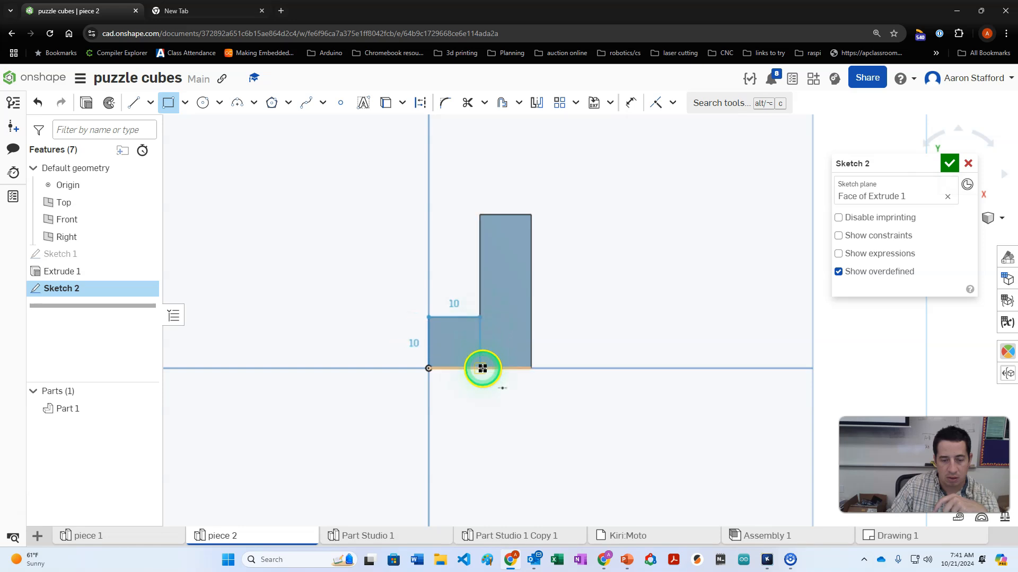
pyautogui.click(482, 368)
# Sketch a corner rectangle about 10 by 8 mm across the middle of the long leg and make its sides equal
pyautogui.click(481, 317)
pyautogui.click(531, 276)
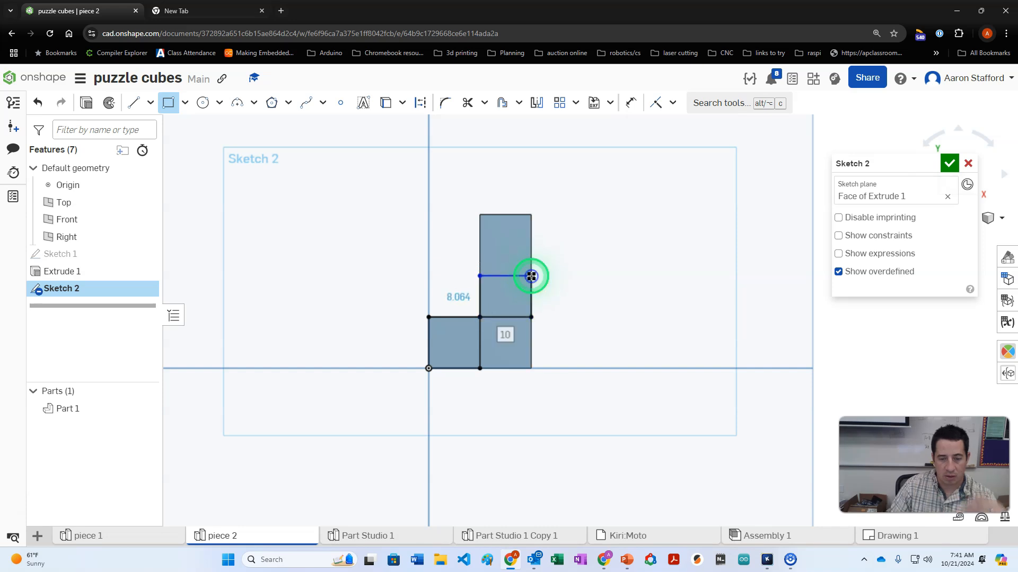
pyautogui.press('e')
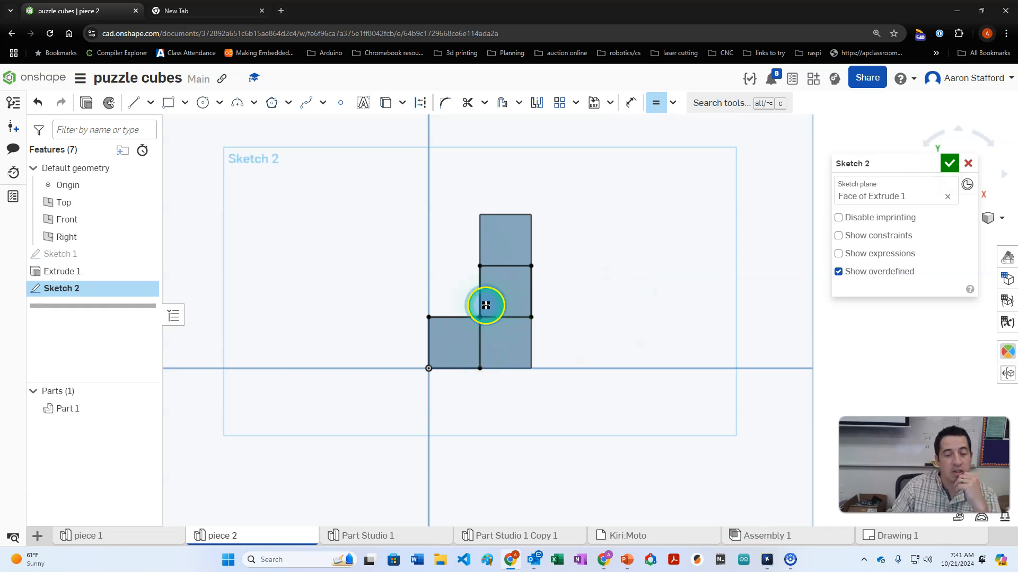
# Extrude the two sketched squares 10 mm, adding them to the L-shaped part
pyautogui.click(82, 107)
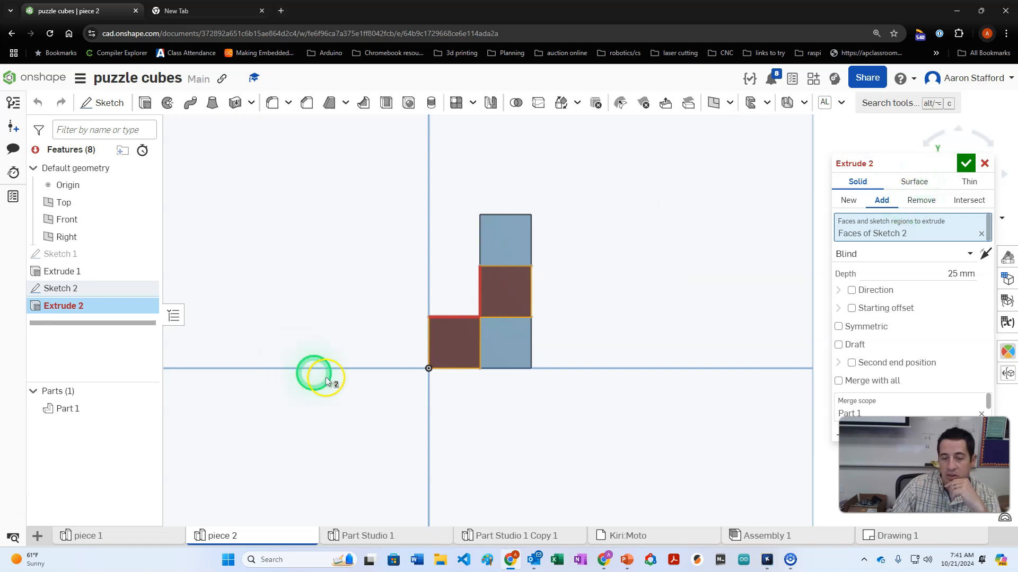
pyautogui.click(895, 199)
pyautogui.moveTo(683, 299); pyautogui.dragTo(553, 271, button='right')
pyautogui.click(966, 296)
pyautogui.click(953, 276)
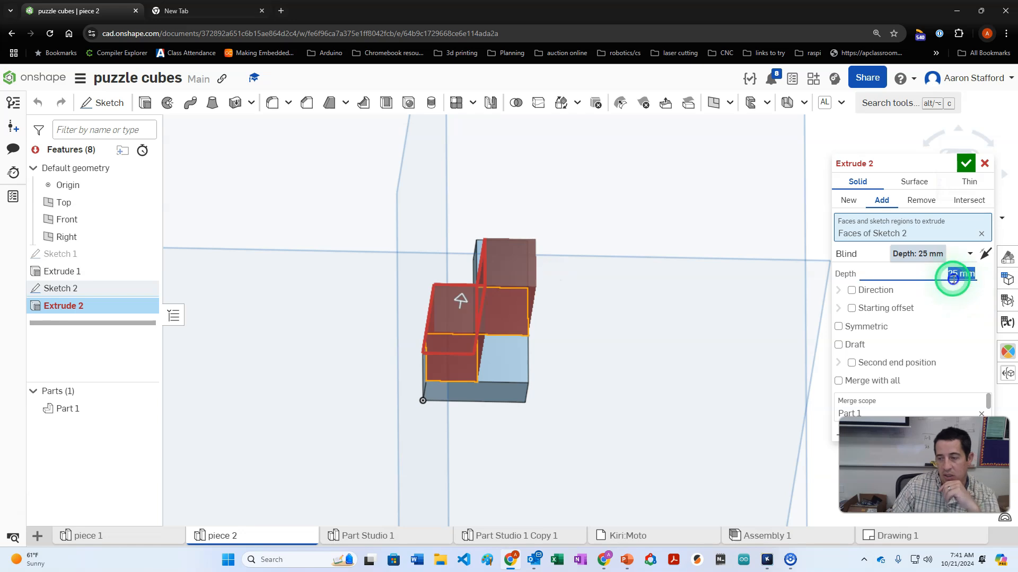
pyautogui.write('10')
pyautogui.press('Return')
# Examine the shared corner where the two raised cubes meet, and accept the extrusion
pyautogui.moveTo(461, 347)
pyautogui.mouseDown(button='right')
pyautogui.moveTo(504, 326)
pyautogui.moveTo(445, 364)
pyautogui.moveTo(466, 404)
pyautogui.moveTo(473, 359)
pyautogui.mouseUp(button='right')
pyautogui.scroll(5, 474, 335)
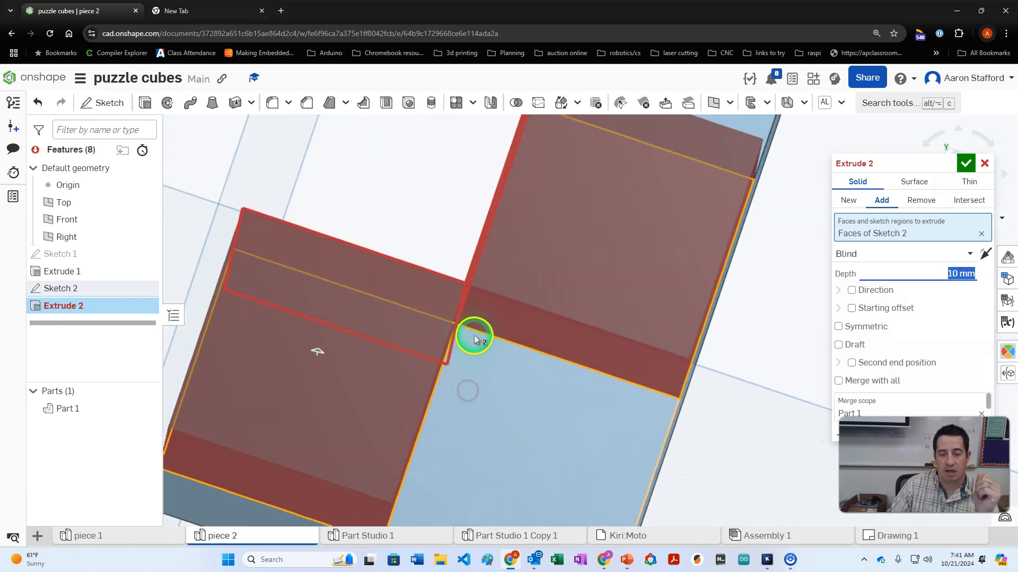
pyautogui.moveTo(437, 237)
pyautogui.mouseDown(button='right')
pyautogui.moveTo(420, 244)
pyautogui.moveTo(414, 284)
pyautogui.moveTo(425, 303)
pyautogui.moveTo(447, 273)
pyautogui.moveTo(452, 206)
pyautogui.moveTo(448, 222)
pyautogui.mouseUp(button='right')
pyautogui.scroll(2, 504, 253)
pyautogui.scroll(3, 504, 253)
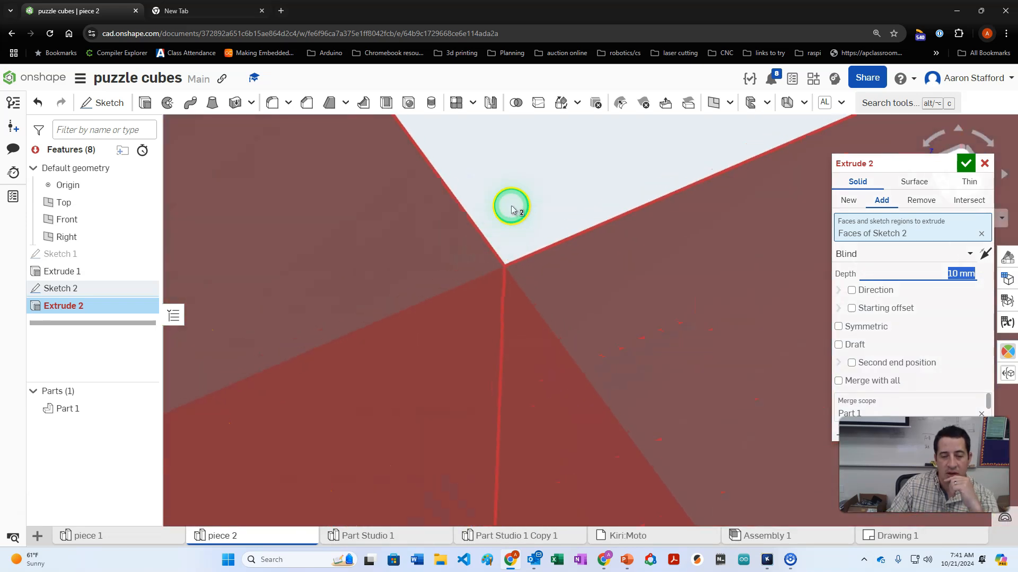
pyautogui.scroll(3, 508, 254)
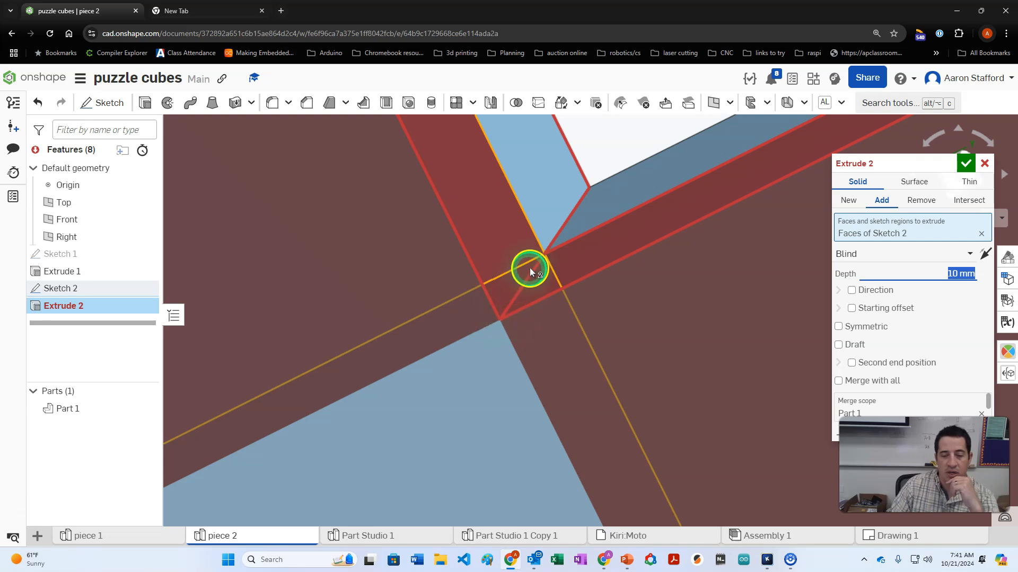
pyautogui.scroll(-4, 535, 334)
pyautogui.scroll(-5, 535, 333)
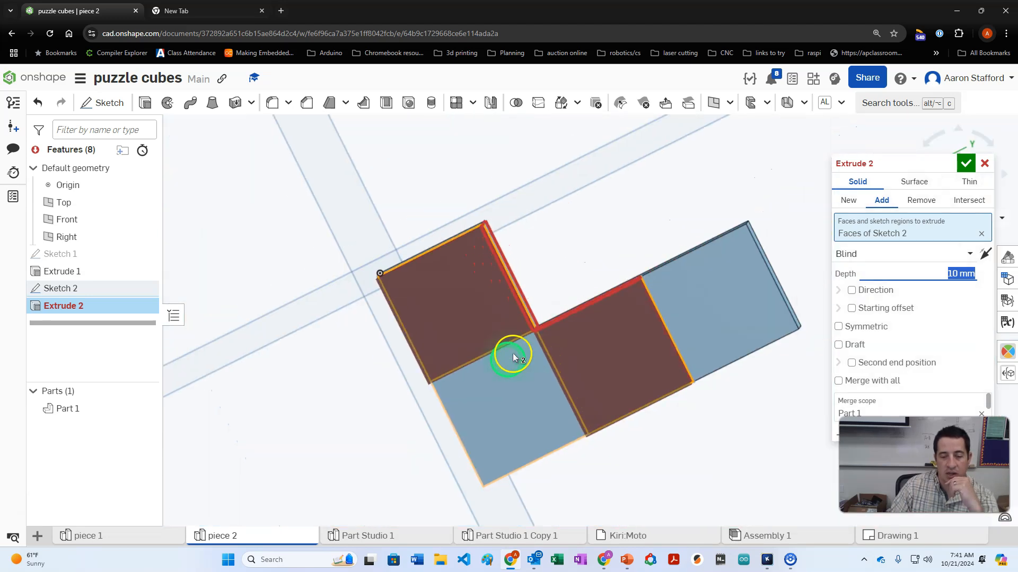
pyautogui.click(966, 167)
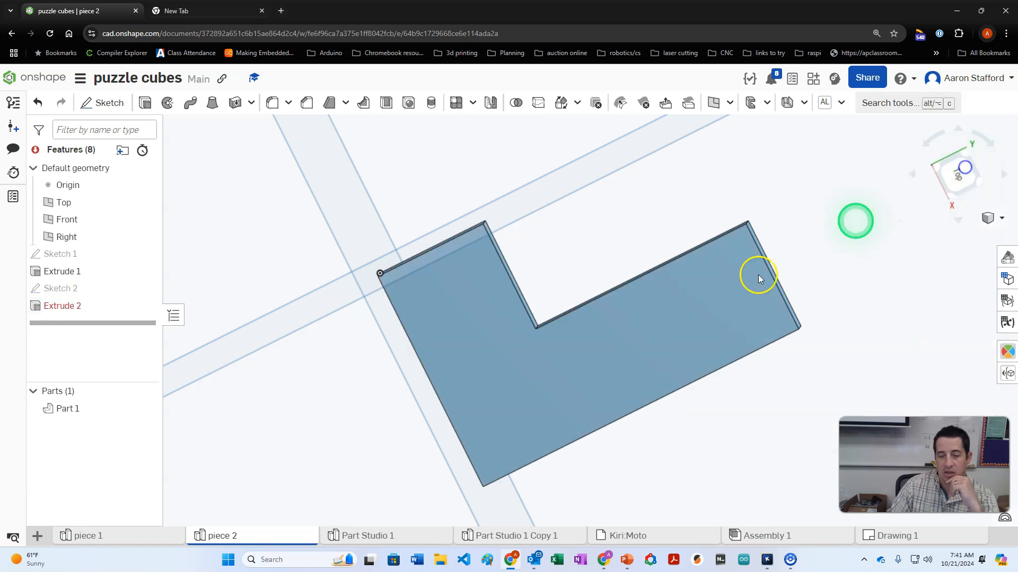
# Edit the raised cubes' sketch and draw a circle about 1.59 mm in diameter centred on the squares' shared corner
pyautogui.click(81, 294)
pyautogui.doubleClick(81, 295)
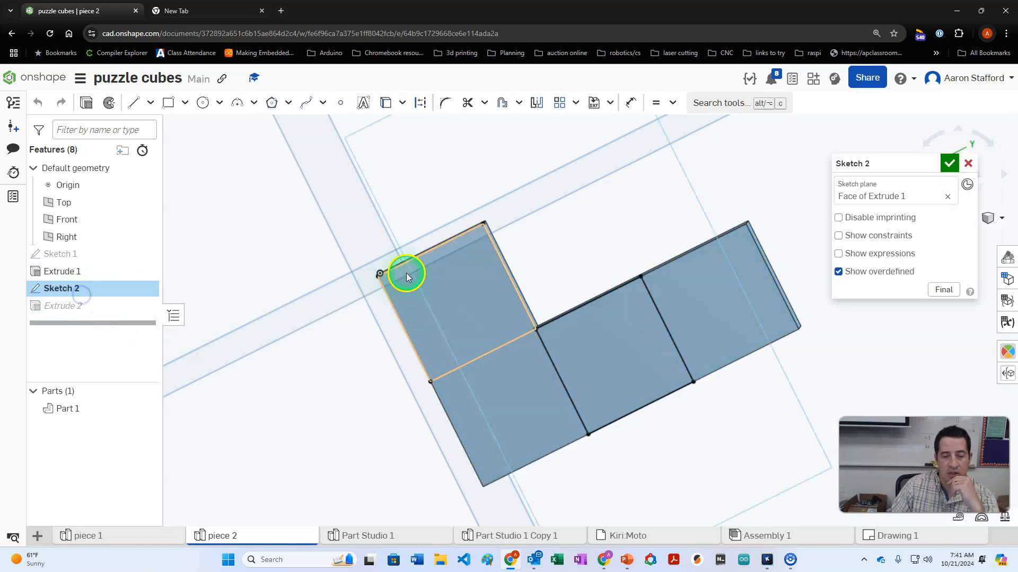
pyautogui.click(203, 102)
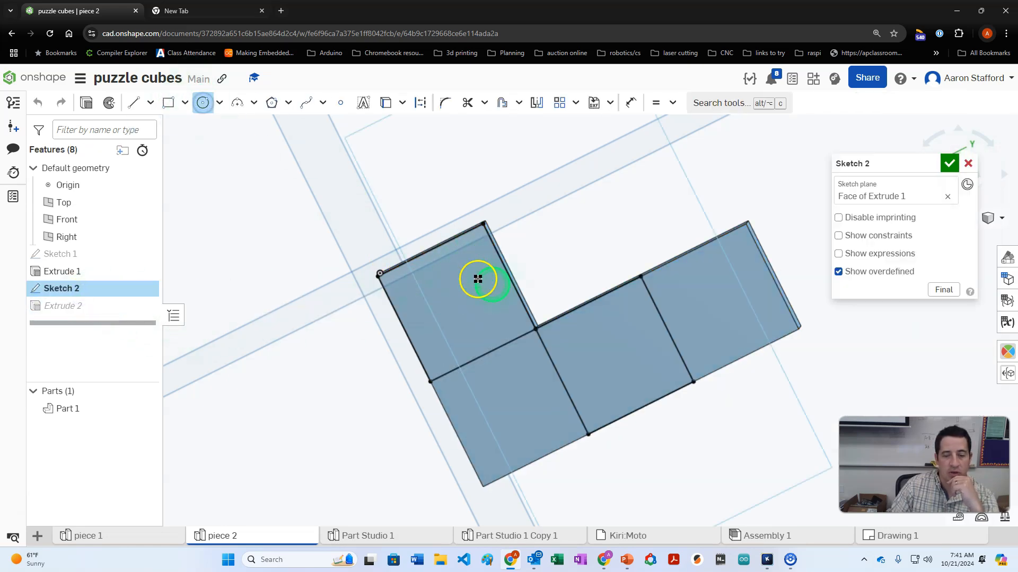
pyautogui.scroll(4, 548, 324)
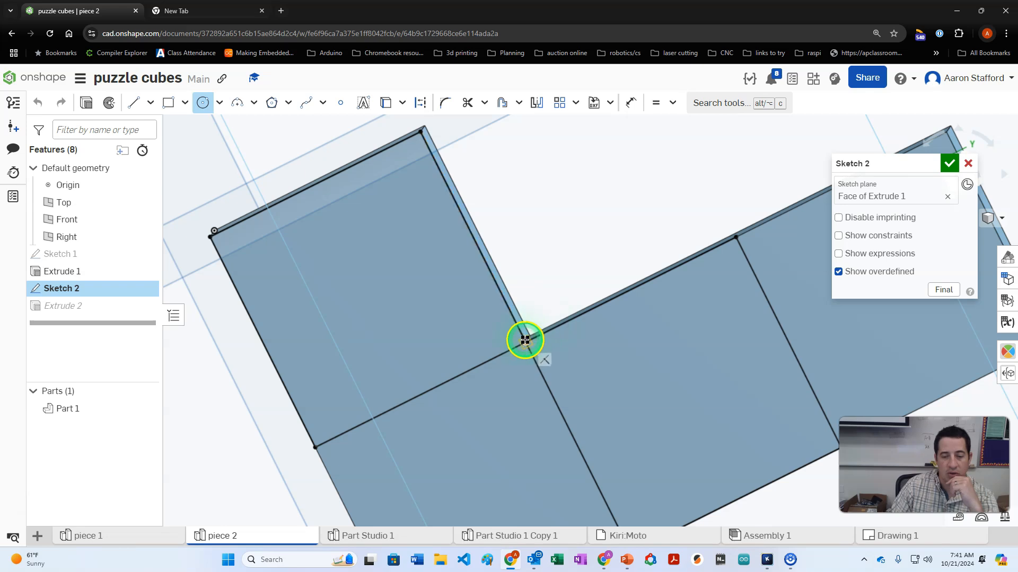
pyautogui.click(541, 353)
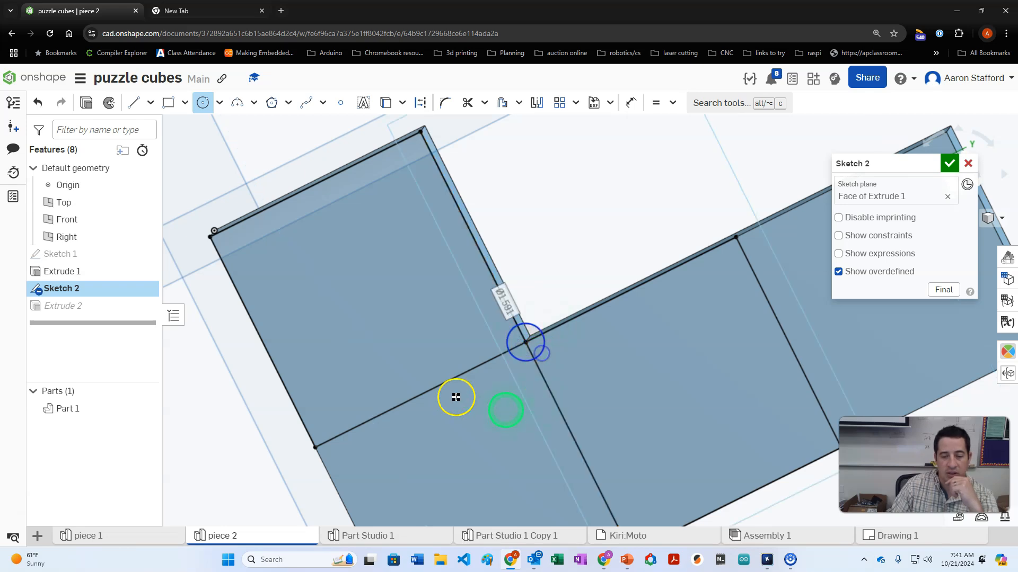
# Dimension the corner circle's diameter to 0.1 mm and finish the sketch
pyautogui.press('d')
pyautogui.click(529, 362)
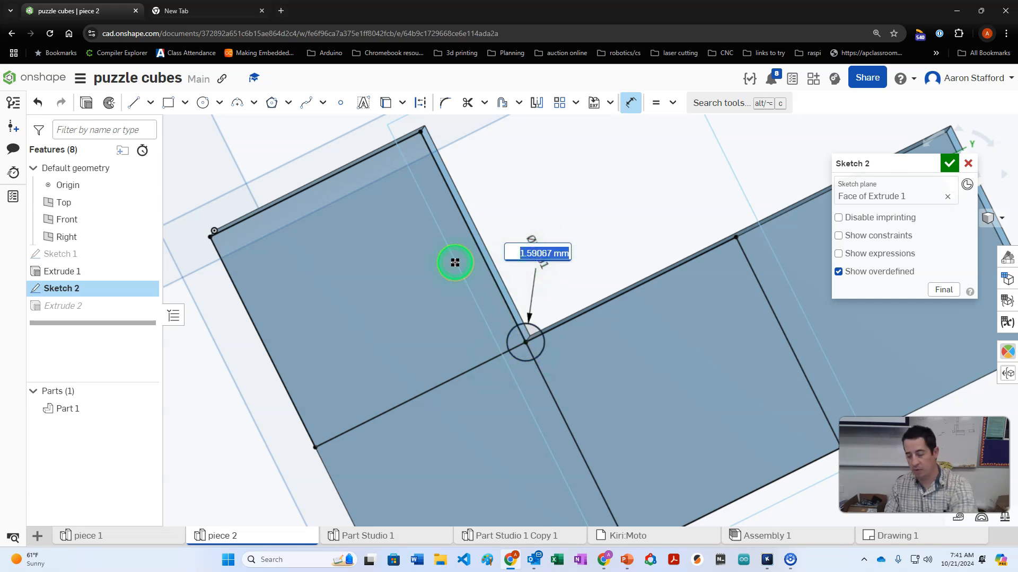
pyautogui.write('.1')
pyautogui.press('Return')
pyautogui.scroll(4, 539, 314)
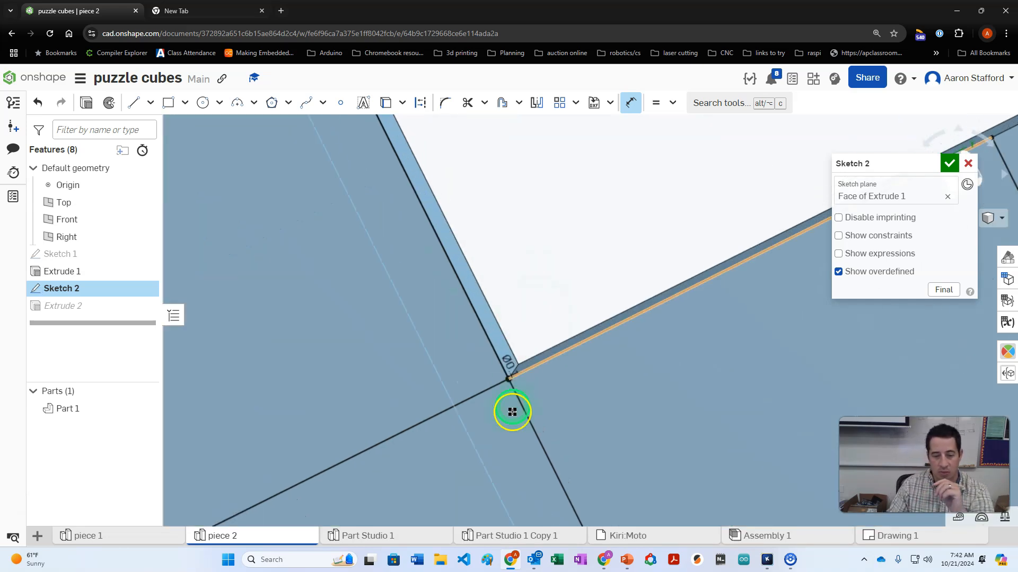
pyautogui.scroll(-4, 512, 407)
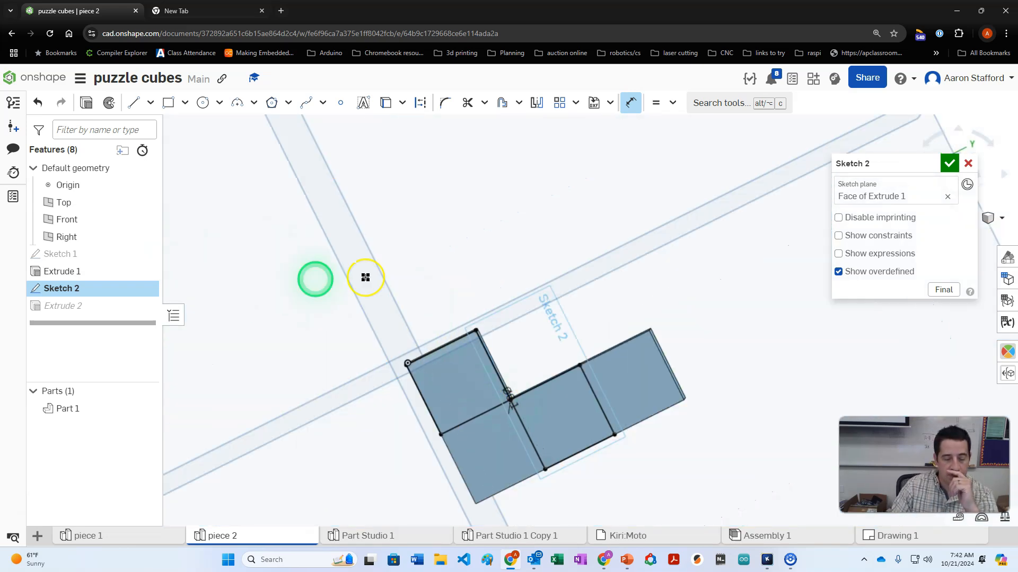
pyautogui.click(946, 165)
# Reopen the raised cubes' sketch, set the corner circle's diameter to 0.01 mm, and finish the sketch
pyautogui.scroll(4, 456, 413)
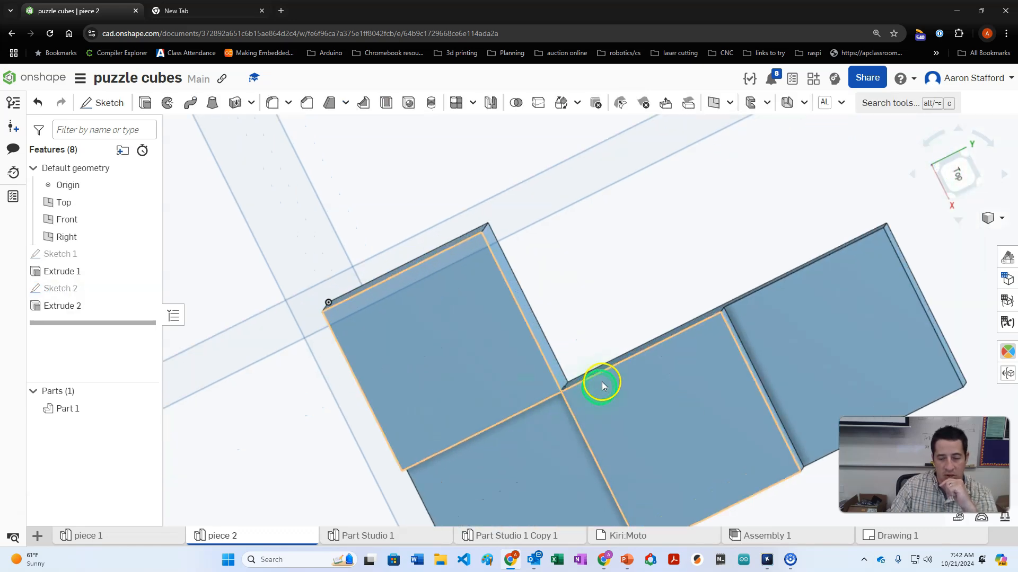
pyautogui.scroll(2, 602, 381)
pyautogui.moveTo(559, 346); pyautogui.dragTo(571, 295, button='right')
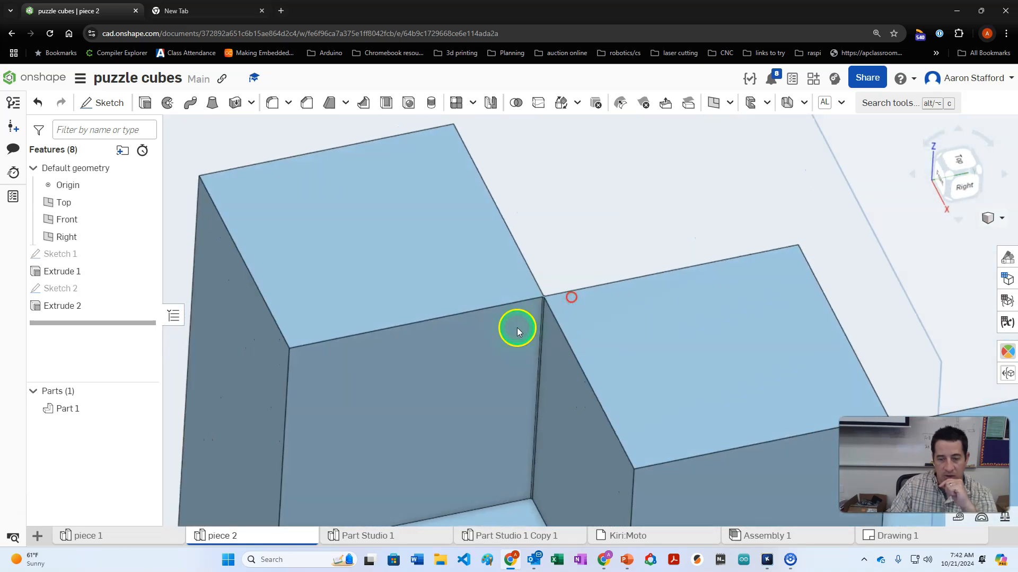
pyautogui.doubleClick(75, 289)
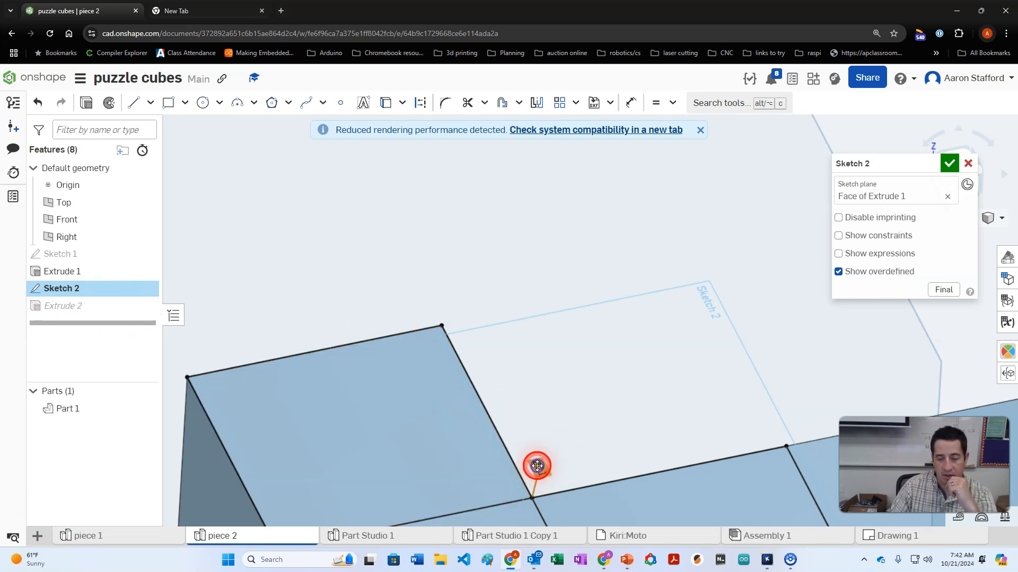
pyautogui.doubleClick(537, 466)
pyautogui.write('.01')
pyautogui.press('Return')
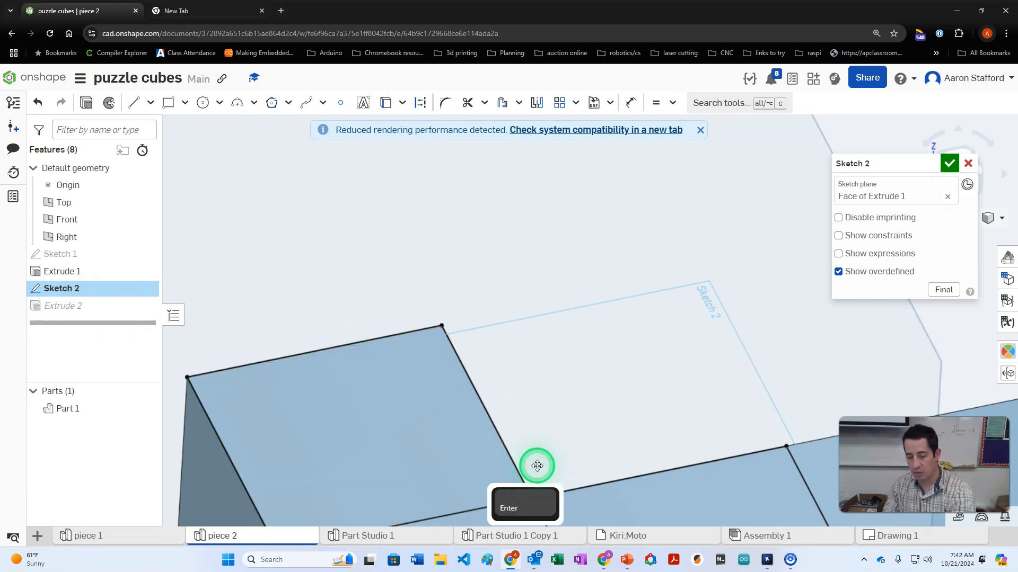
pyautogui.scroll(-4, 560, 427)
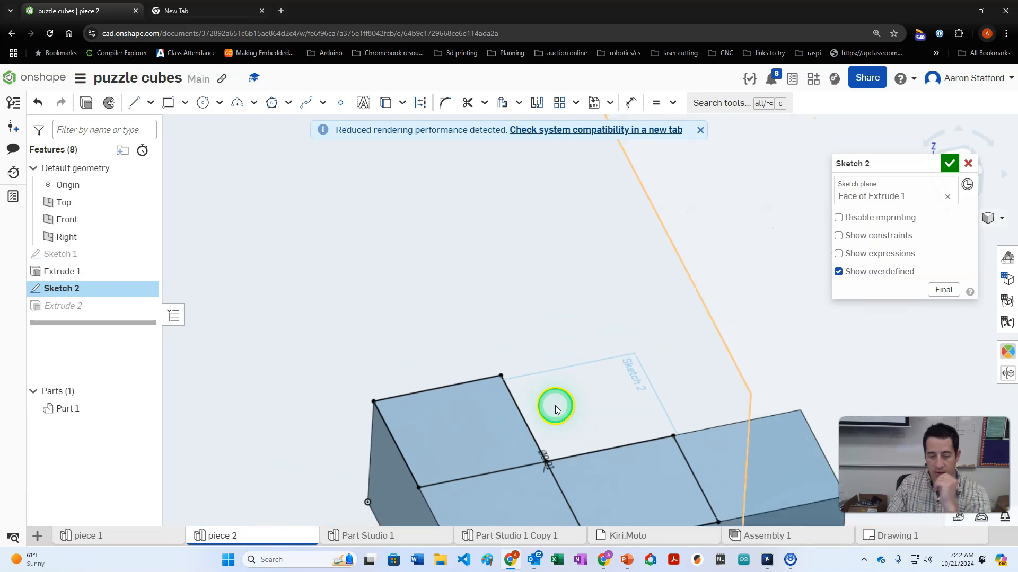
pyautogui.click(952, 163)
# Examine the joint between the two raised cubes up close and from several angles
pyautogui.scroll(5, 552, 359)
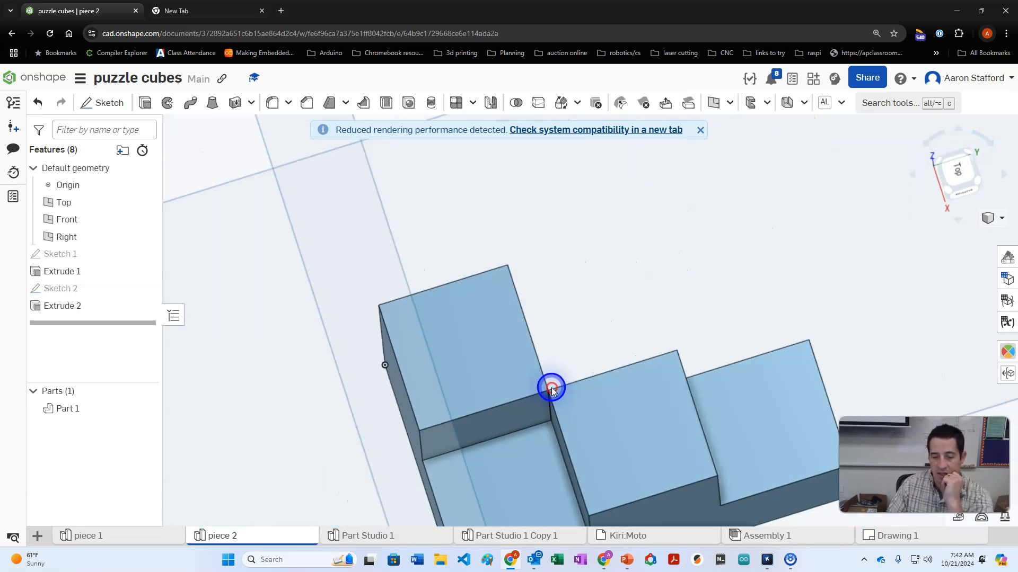
pyautogui.scroll(8, 533, 427)
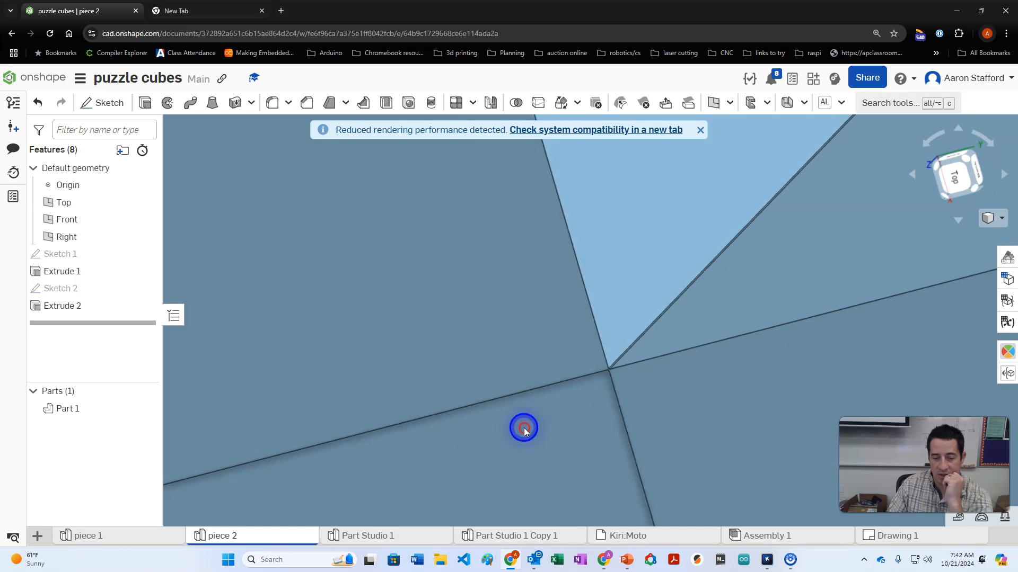
pyautogui.scroll(4, 704, 316)
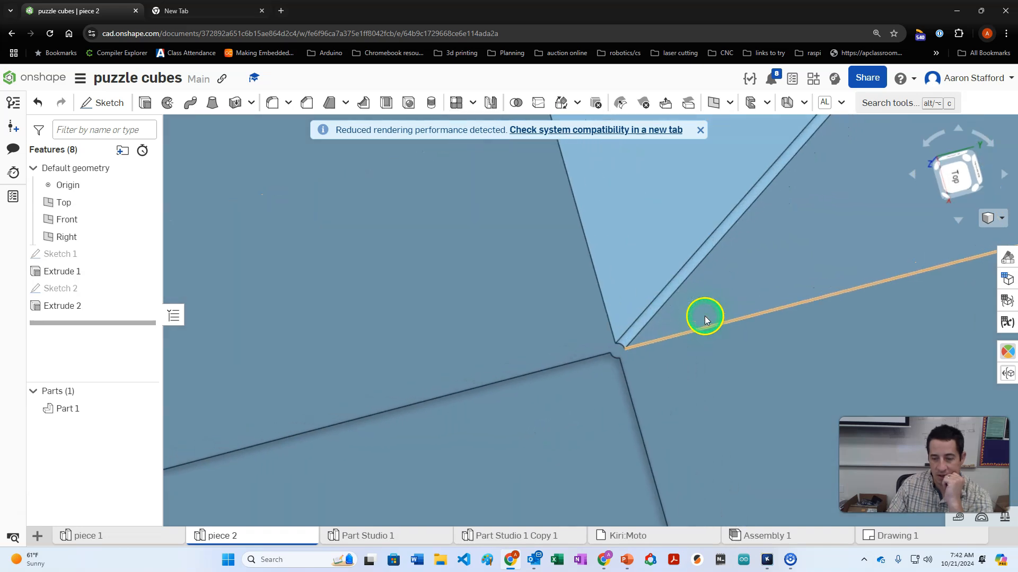
pyautogui.scroll(-10, 662, 320)
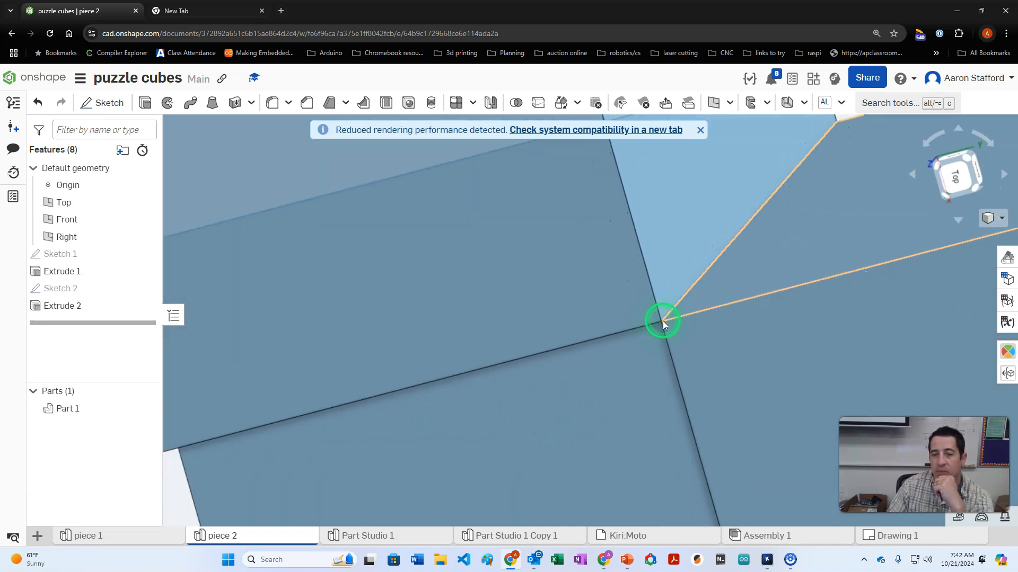
pyautogui.scroll(-5, 663, 325)
pyautogui.moveTo(640, 386); pyautogui.dragTo(661, 375, button='right')
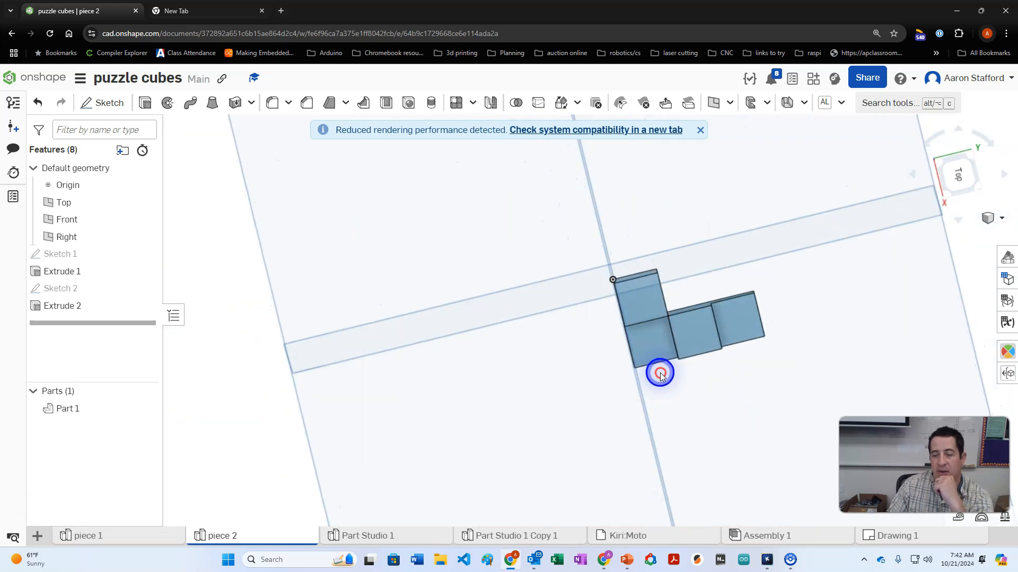
pyautogui.scroll(3, 671, 324)
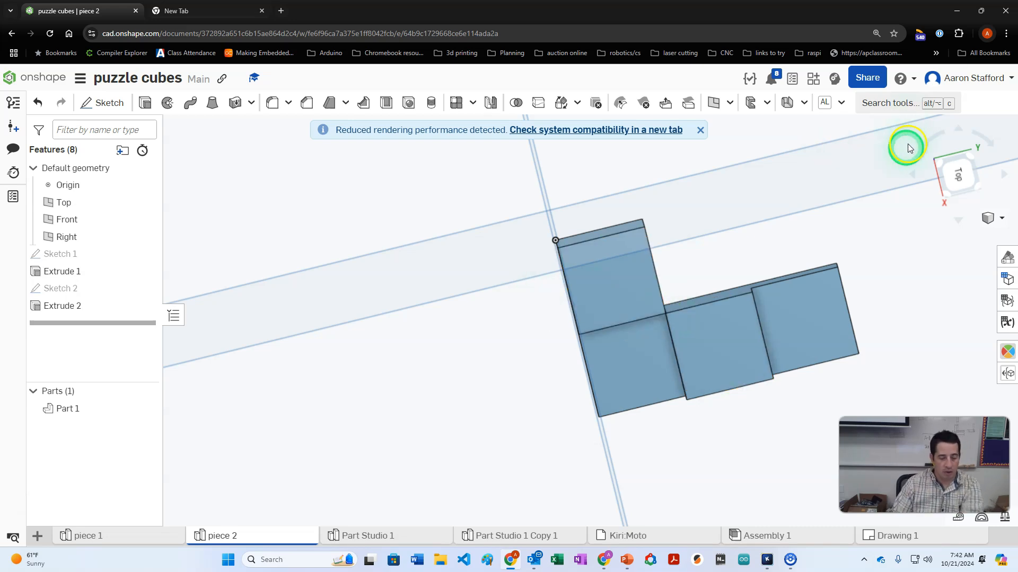
pyautogui.moveTo(502, 300)
pyautogui.mouseDown(button='right')
pyautogui.moveTo(507, 288)
pyautogui.moveTo(561, 309)
pyautogui.moveTo(520, 309)
pyautogui.mouseUp(button='right')
# Look at the piece 1 model for comparison, and return to piece 2 to view it from the side
pyautogui.click(113, 535)
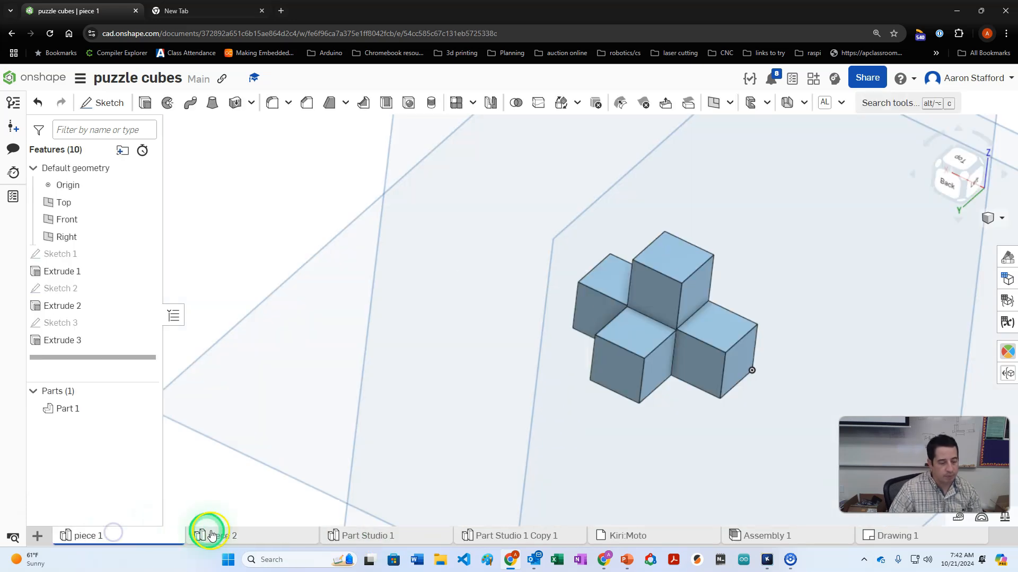
pyautogui.click(235, 536)
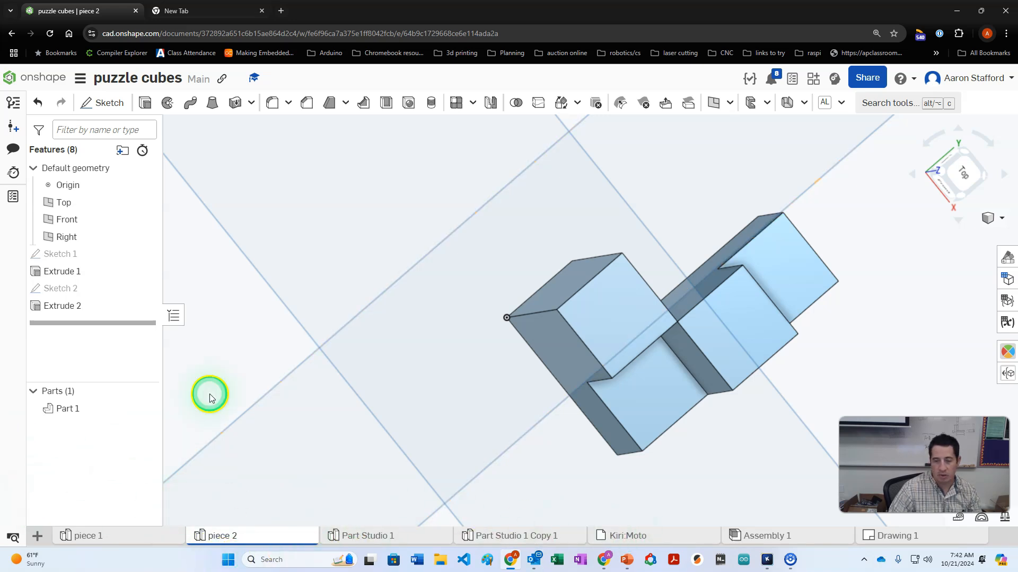
pyautogui.moveTo(438, 350); pyautogui.dragTo(418, 291, button='right')
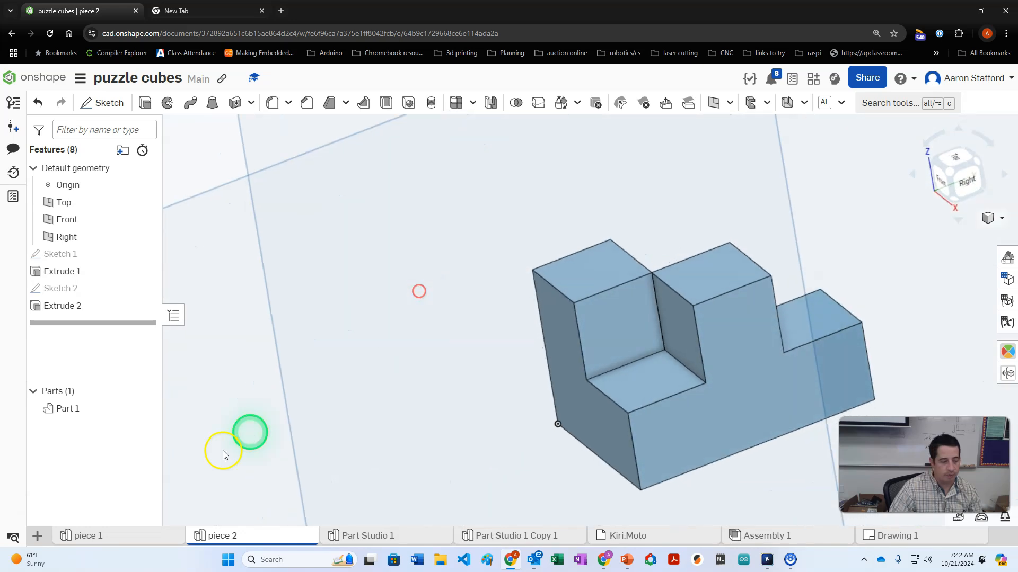